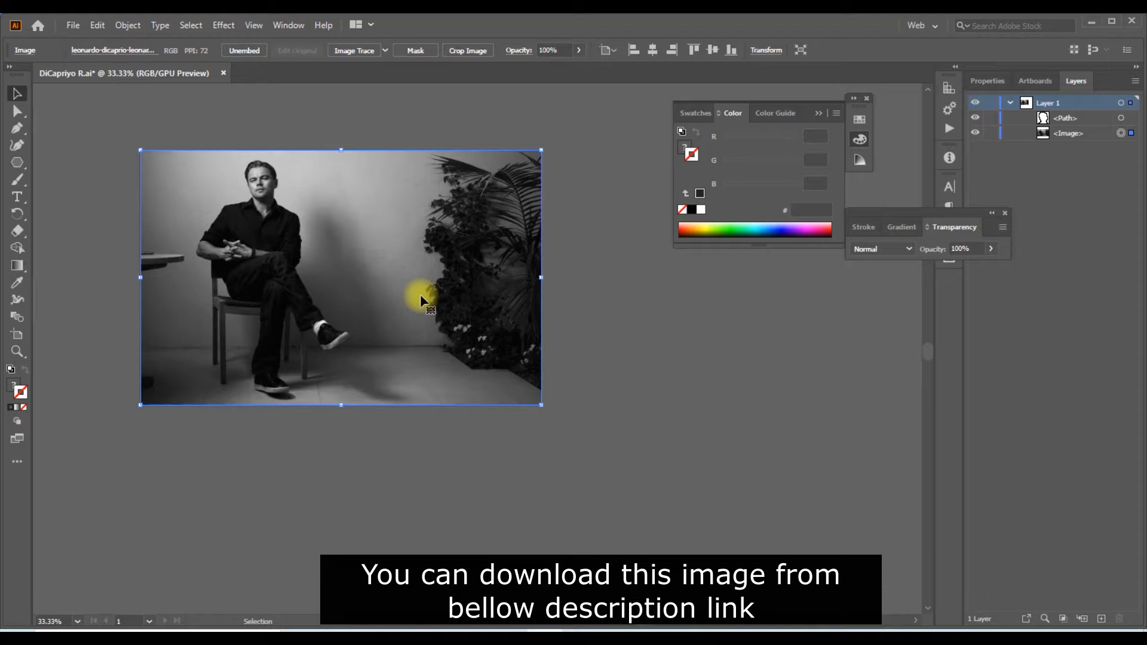
Lock the photo and draw a small triangle with the Polygon tool over the plants
key("ctrl+2")
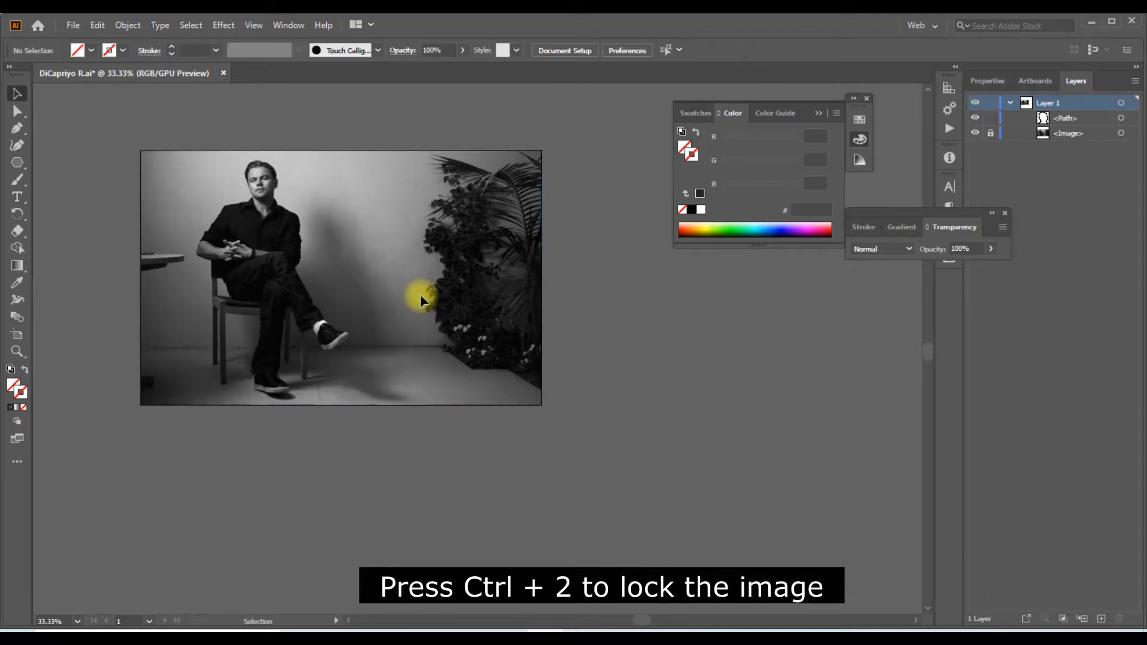
left_click_drag(18, 166, 70, 197)
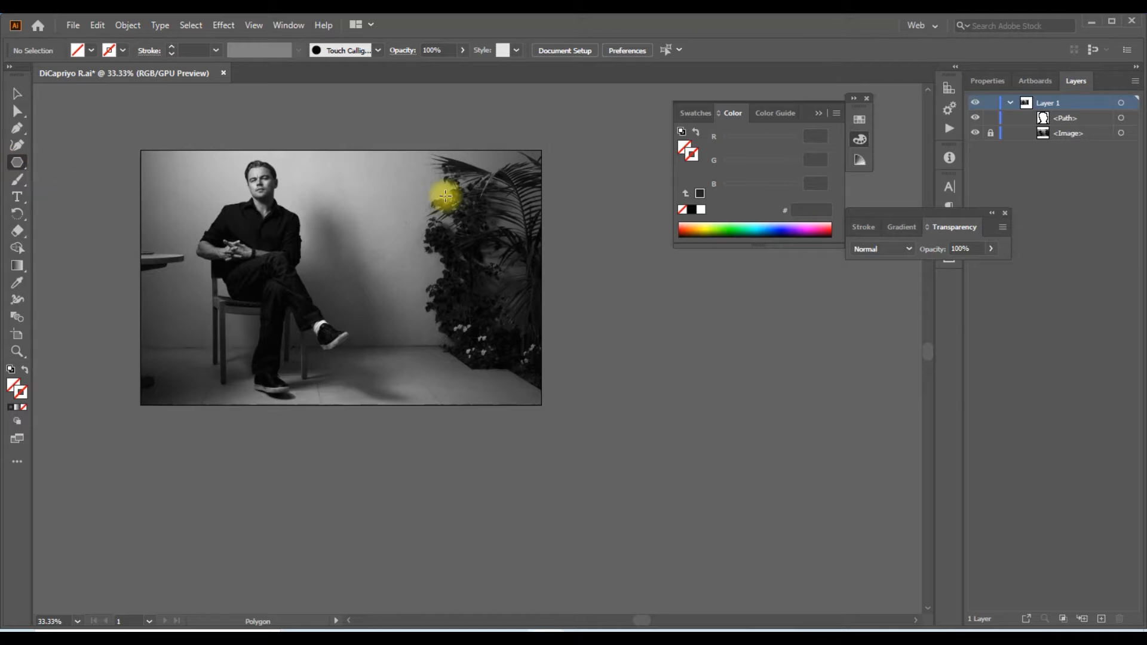
left_click(446, 195)
left_click(542, 351)
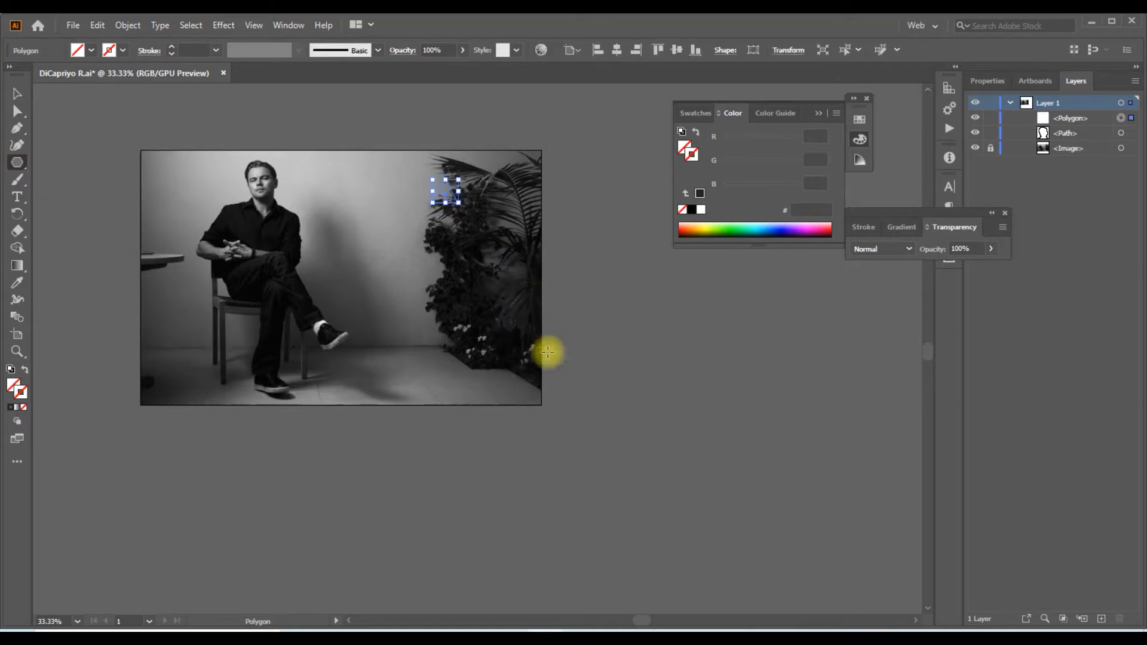
Give the triangle a white 1 pt stroke
left_click(16, 94)
left_click(217, 50)
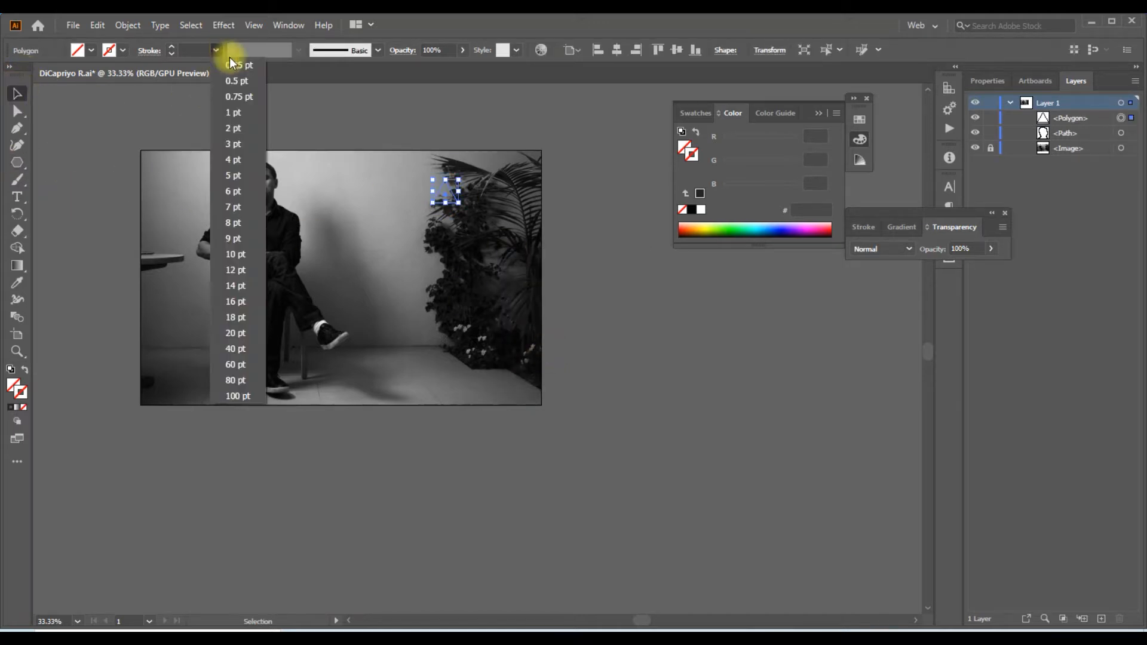
left_click(238, 113)
left_click(701, 209)
Enlarge the triangle and rotate it so that it points downward
left_click_drag(460, 203, 619, 341)
left_click_drag(625, 177, 412, 562)
key("space")
left_click_drag(678, 322, 821, 400)
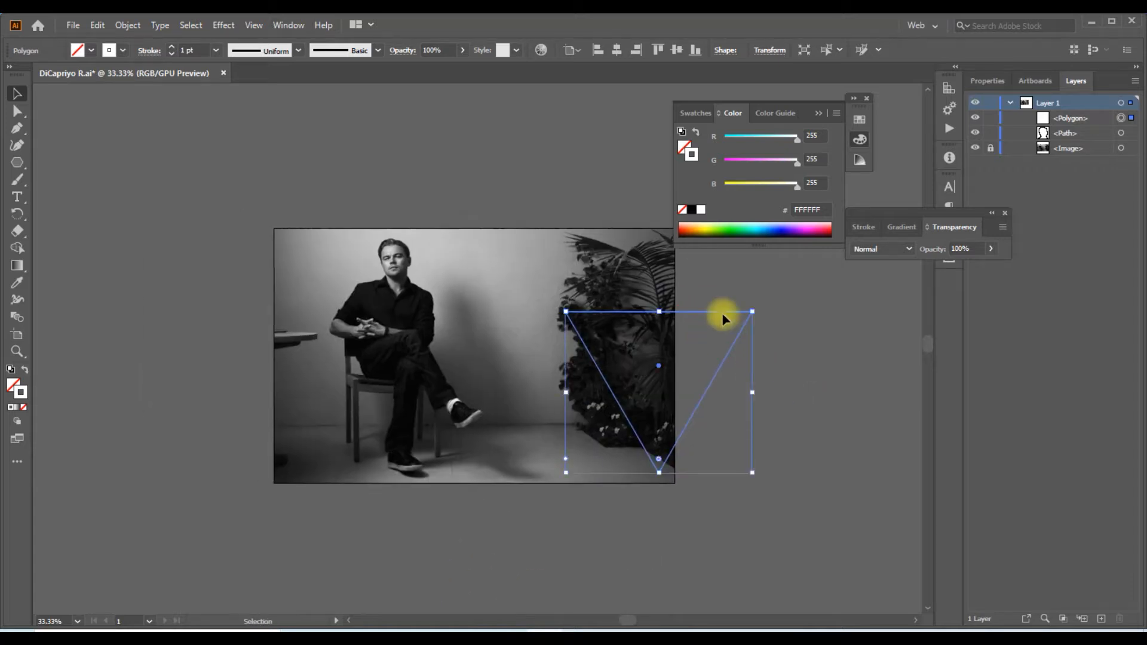
Position the inverted triangle over the seated man with its horizontal edge crossing his face just below the eyes
left_click_drag(720, 317, 457, 266)
mouse_move(489, 421)
left_mouse_down()
mouse_move(510, 444)
mouse_move(494, 435)
left_mouse_up()
scroll(388, 220, "up", 2)
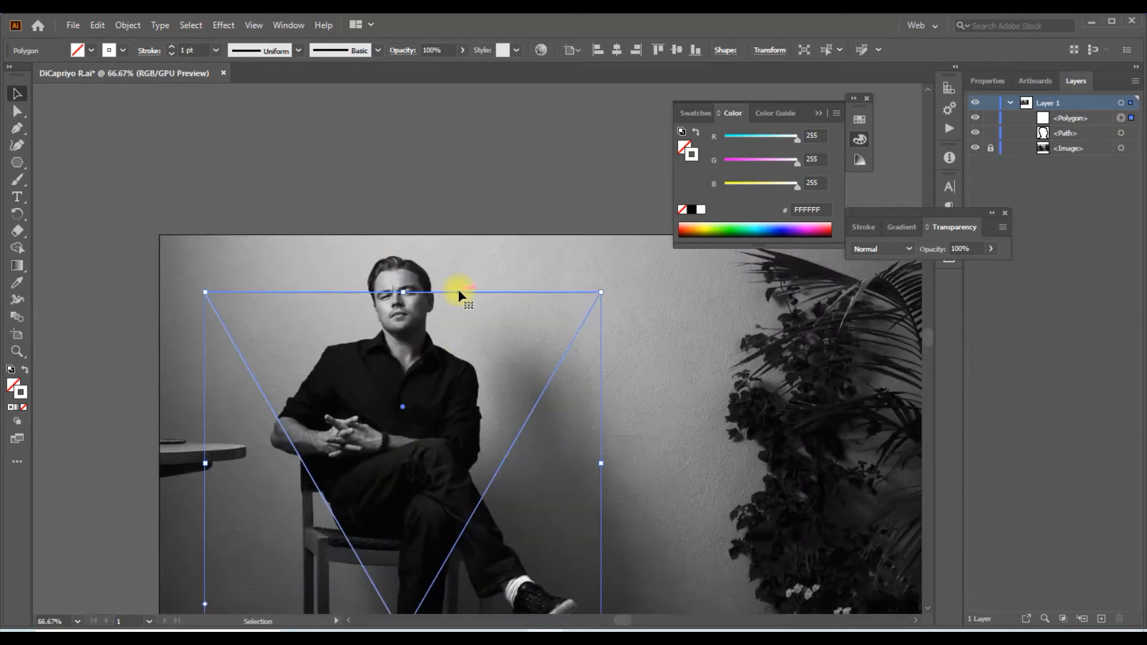
left_click_drag(458, 290, 458, 302)
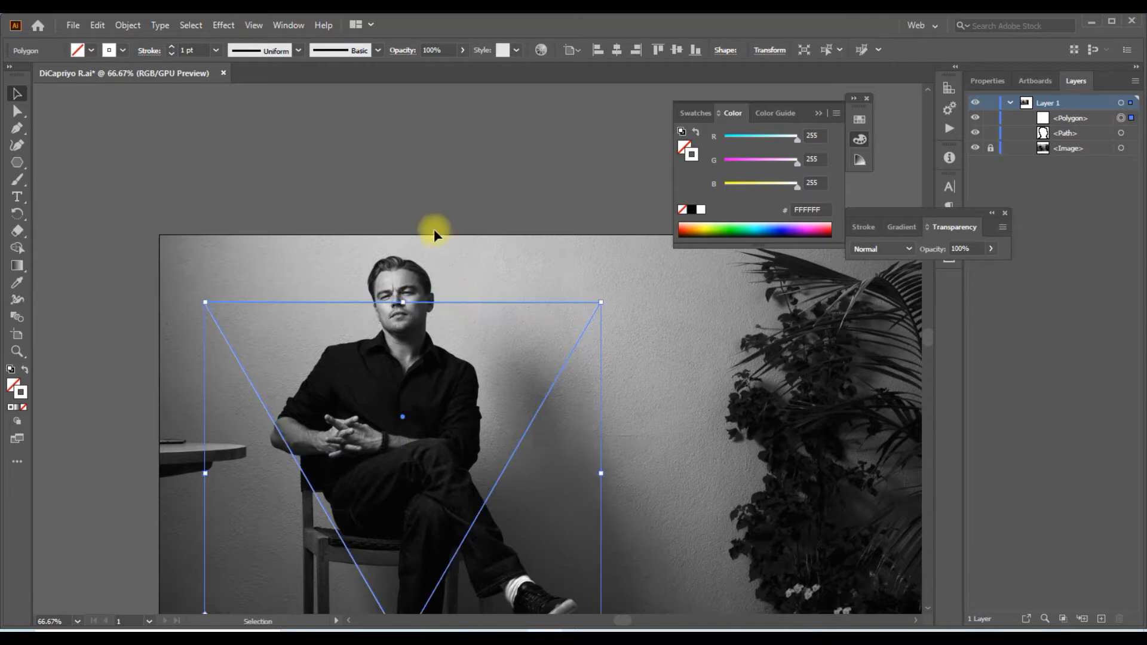
scroll(424, 214, "down", 2)
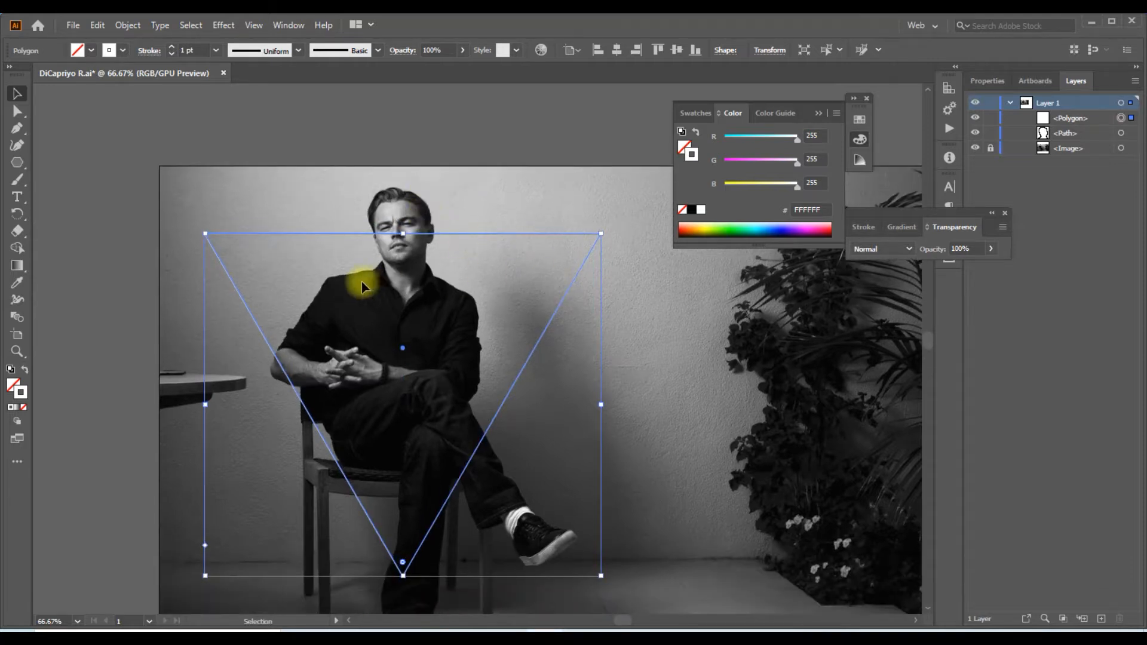
left_click_drag(484, 235, 470, 231)
scroll(471, 233, "down", 1, "alt")
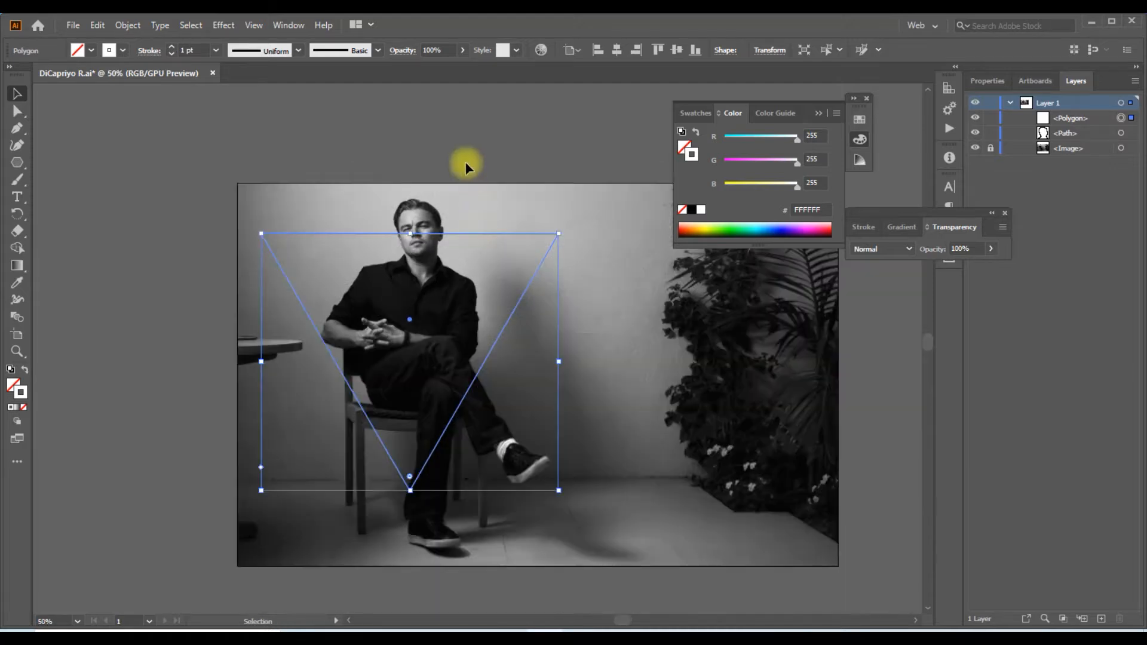
left_click(465, 160)
left_click_drag(464, 154, 379, 170)
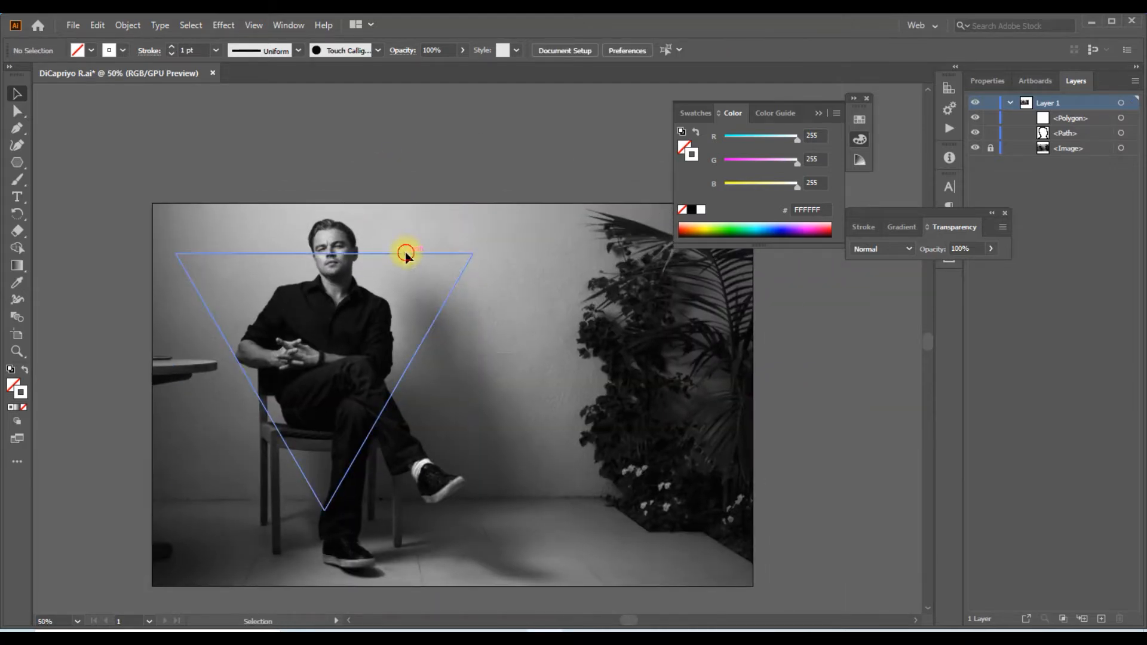
Add anchor points on the triangle's horizontal edge where it meets both sides of the man's head
left_click(405, 254)
left_click(17, 127)
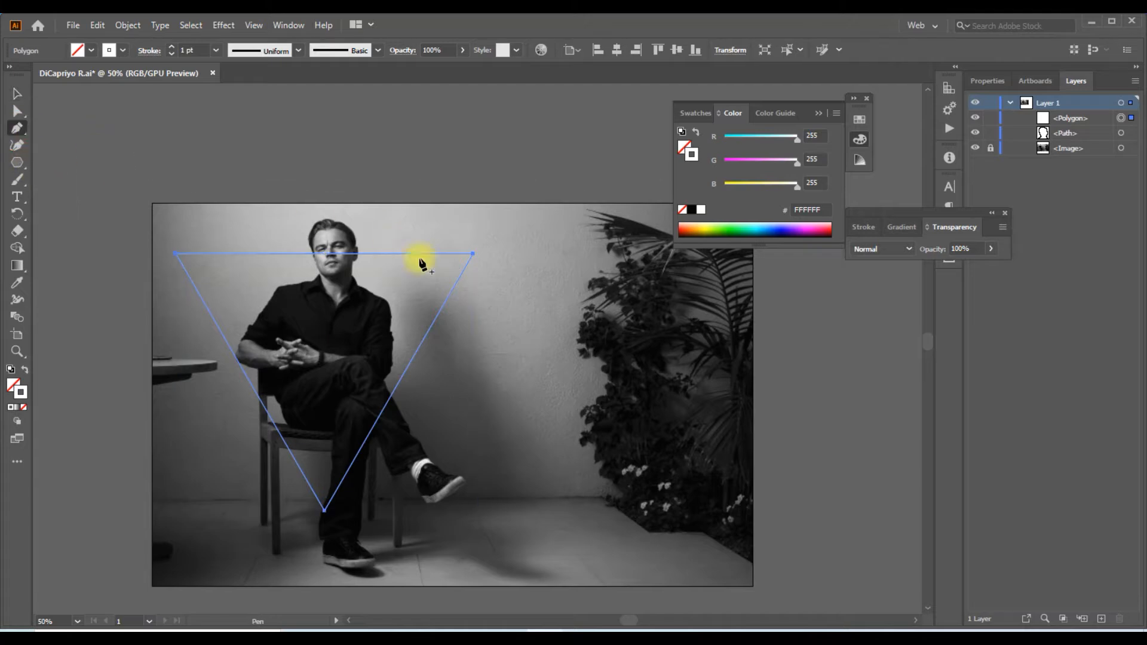
scroll(313, 239, "up", 5, "alt")
scroll(316, 266, "up", 2, "alt")
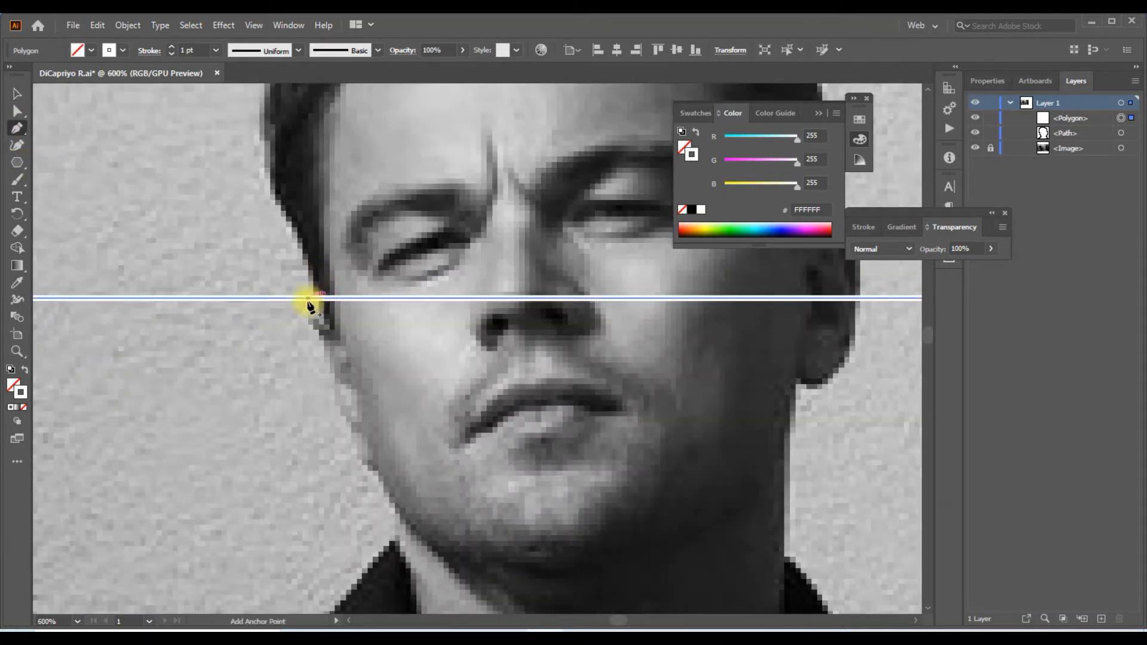
left_click(310, 283)
scroll(310, 283, "down", 4, "alt")
scroll(301, 342, "up", 2, "alt")
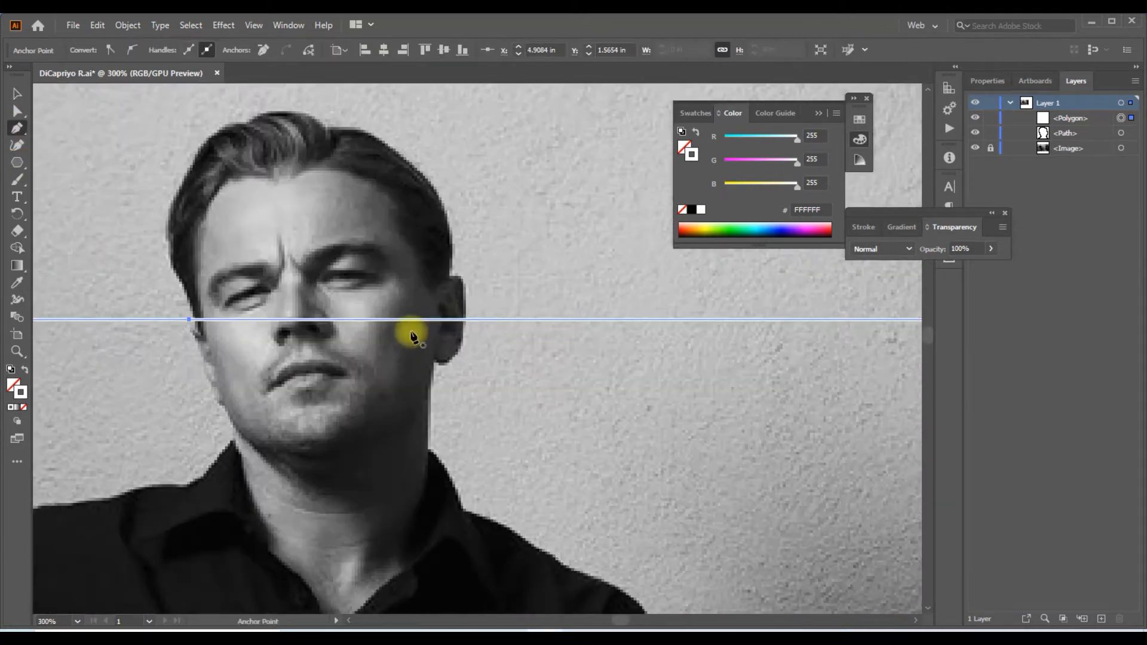
left_click(467, 319)
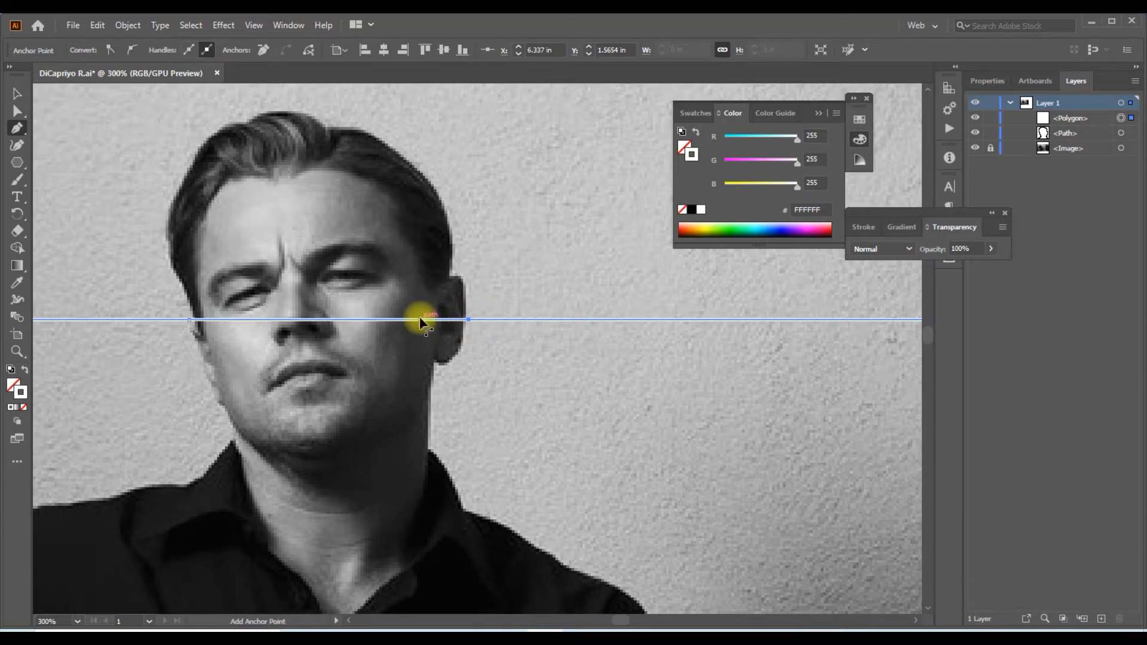
Delete the segment crossing the man's face between the two added anchor points
scroll(418, 317, "down", 3, "alt")
scroll(382, 325, "up", 2, "alt")
left_click(17, 111)
left_click(374, 318)
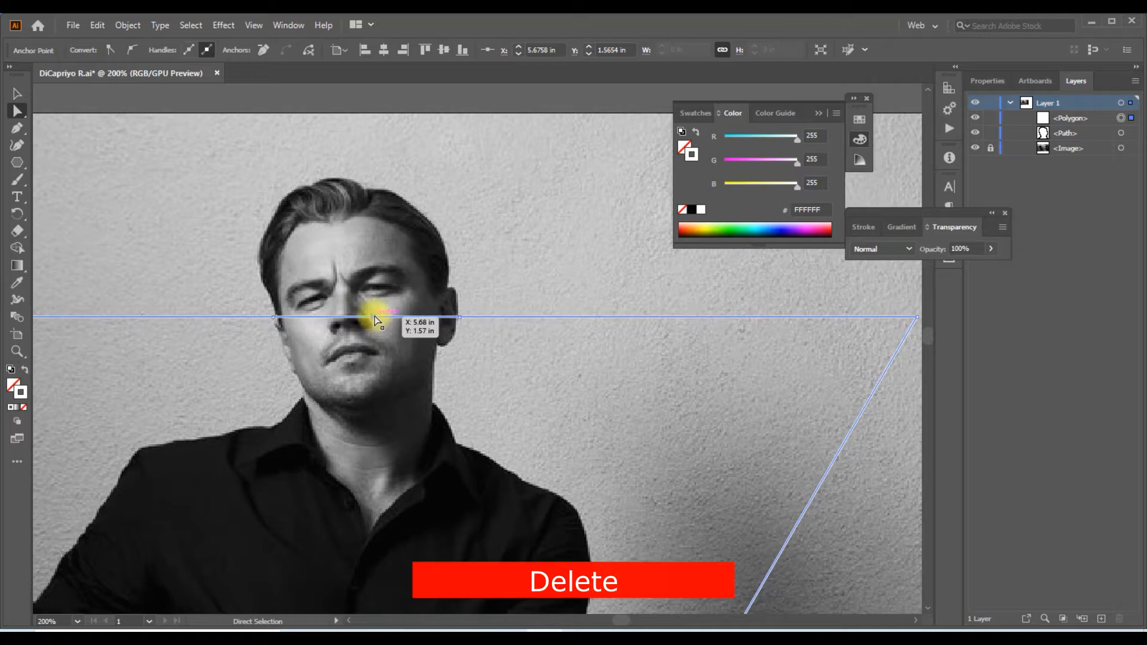
key("Delete")
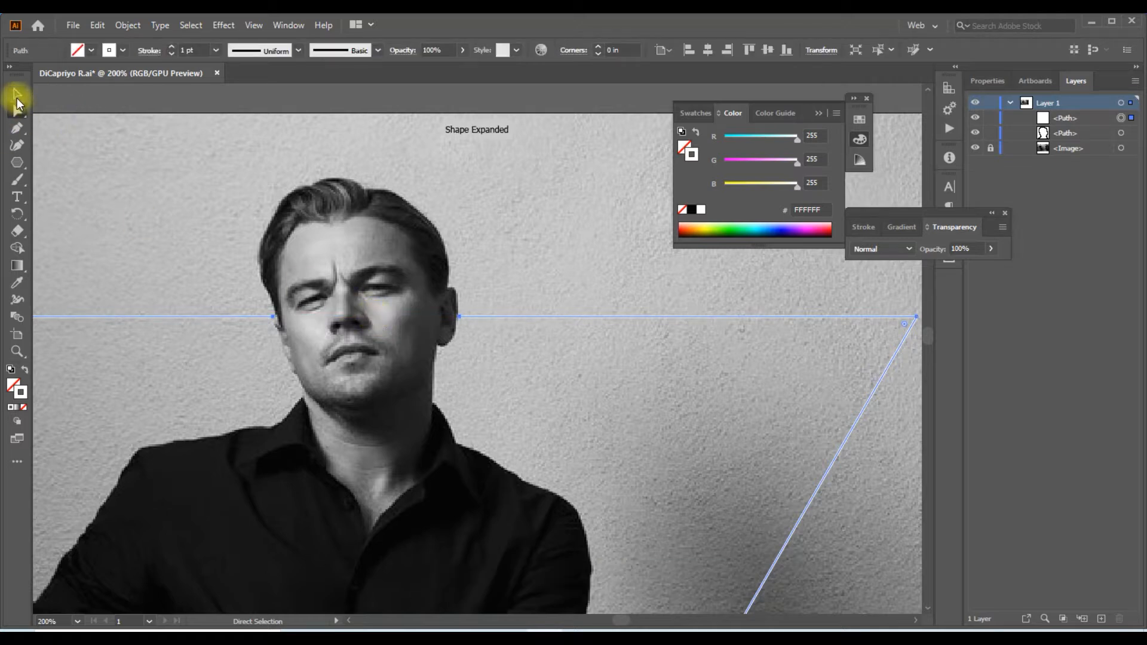
left_click(17, 96)
scroll(358, 242, "down", 4, "alt")
left_click(432, 164)
Trace around the ear and hair with the Pen tool, from one cut end of the horizontal edge to the other
key("space")
left_click_drag(522, 179, 480, 158)
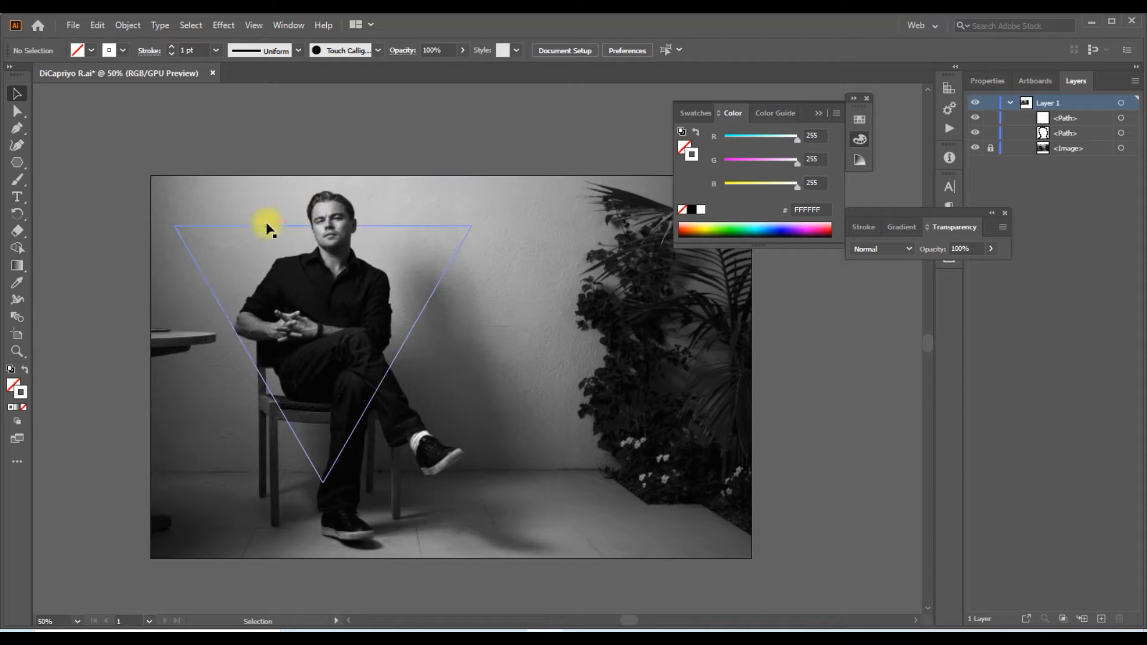
left_click(17, 131)
scroll(371, 243, "up", 6, "alt")
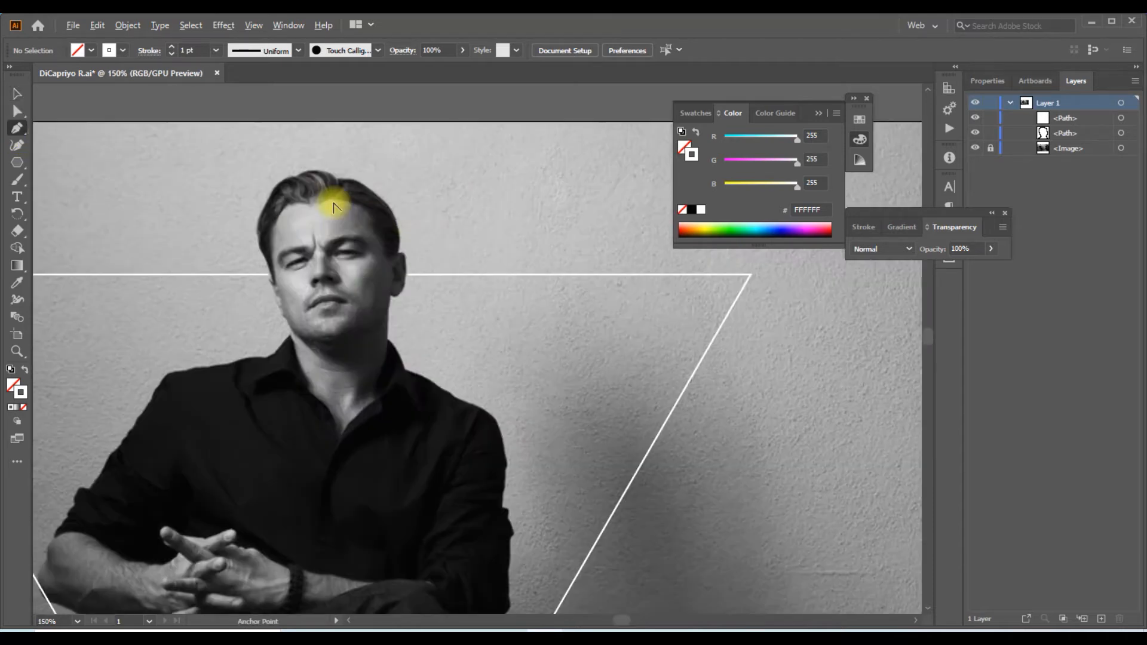
left_click_drag(396, 366, 402, 320)
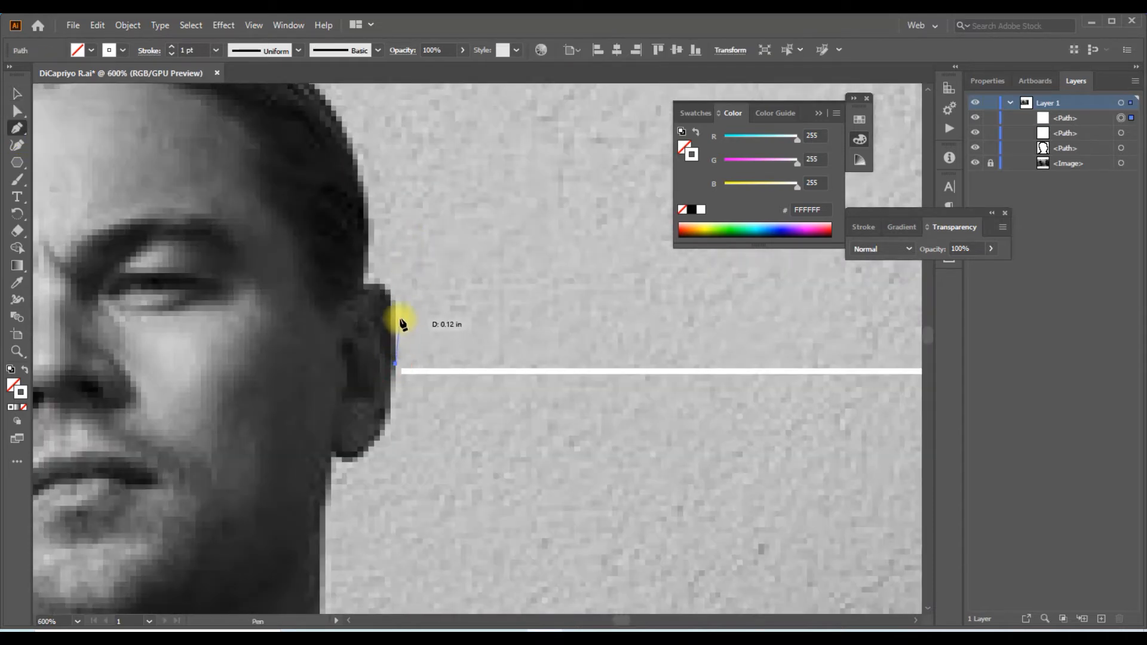
left_click_drag(362, 284, 374, 224)
scroll(375, 204, "down", 2, "alt")
left_click_drag(376, 203, 491, 363)
left_click_drag(479, 332, 448, 291)
left_click_drag(426, 272, 421, 269)
left_click(402, 256)
left_click(379, 251)
left_click(354, 246)
left_click(331, 236)
left_click(301, 230)
left_click_drag(281, 244, 280, 245)
left_click_drag(276, 248, 246, 262)
left_click_drag(238, 267, 276, 245)
left_click_drag(283, 274, 287, 282)
left_click_drag(295, 300, 306, 335)
left_click_drag(306, 347, 304, 324)
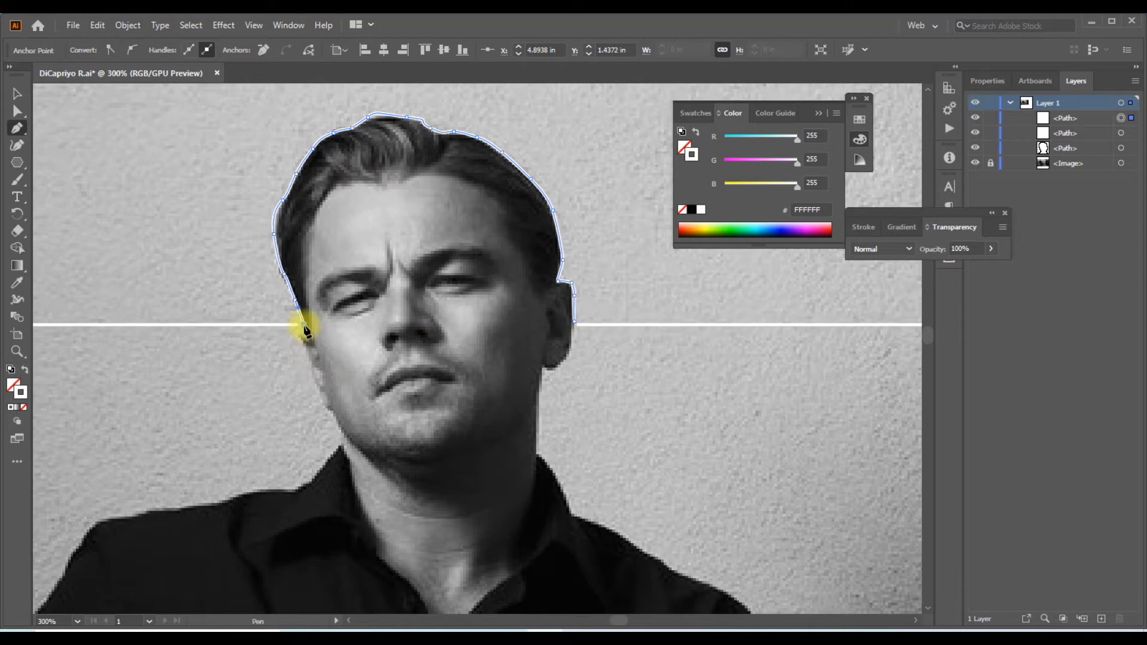
Continue the traced path through the triangle's three corners and back to its starting point at the ear
scroll(303, 325, "down", 4)
scroll(123, 330, "up", 4)
left_click(121, 305)
scroll(99, 286, "down", 5)
scroll(240, 515, "up", 2)
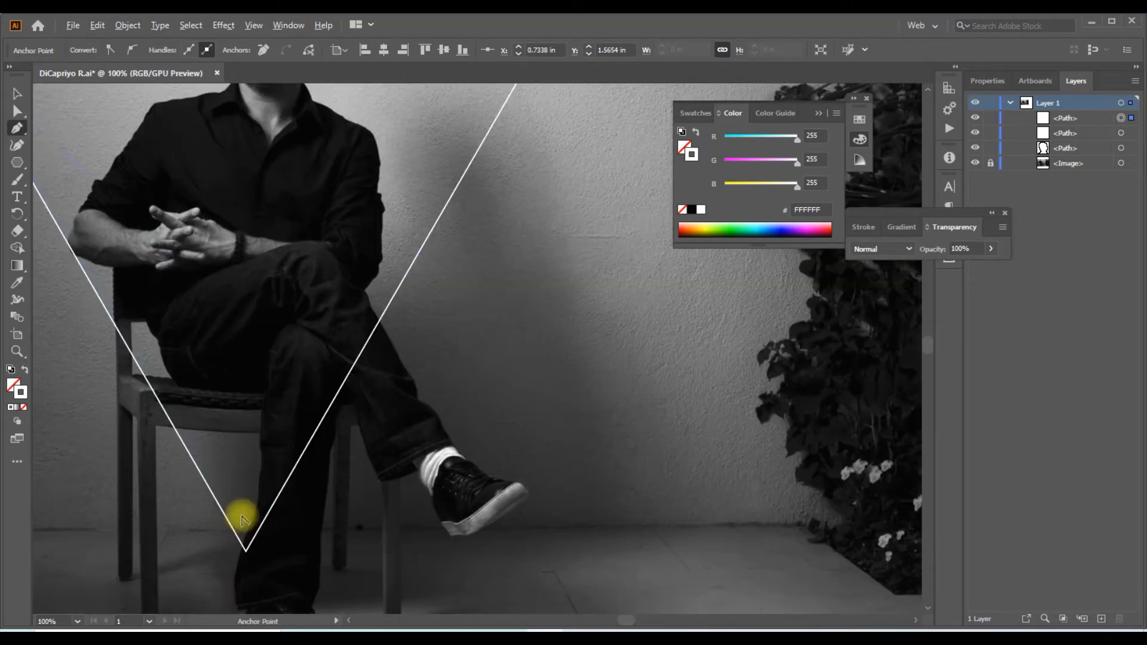
left_click(245, 550)
scroll(266, 540, "down", 2)
scroll(391, 298, "up", 4)
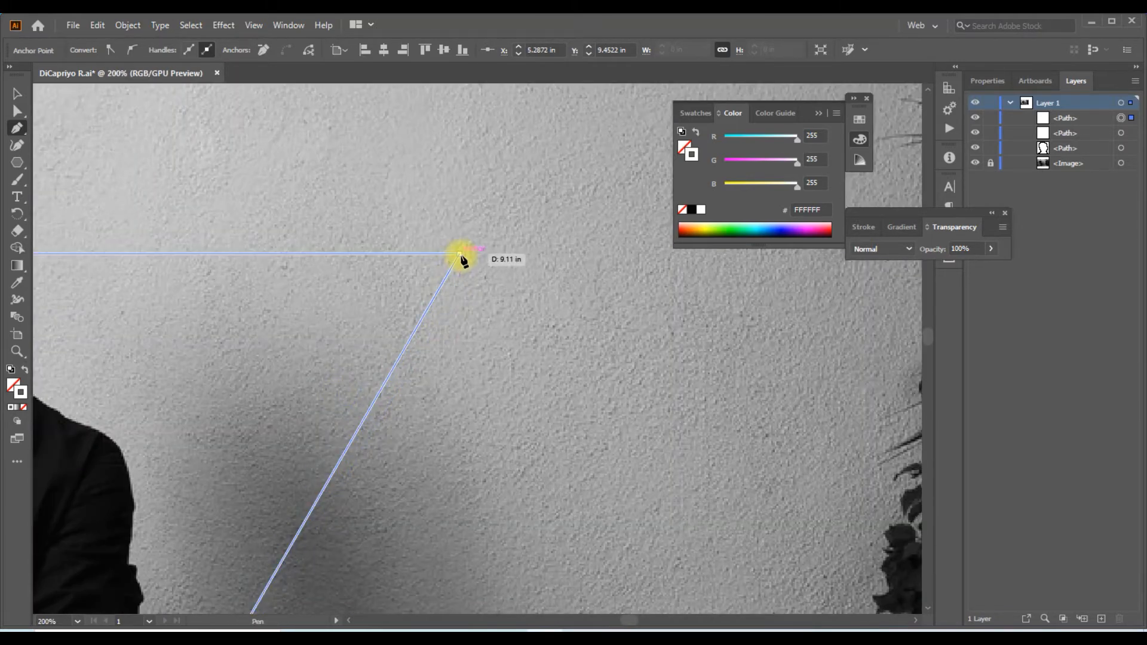
left_click(459, 254)
scroll(458, 254, "down", 4)
scroll(300, 249, "up", 5)
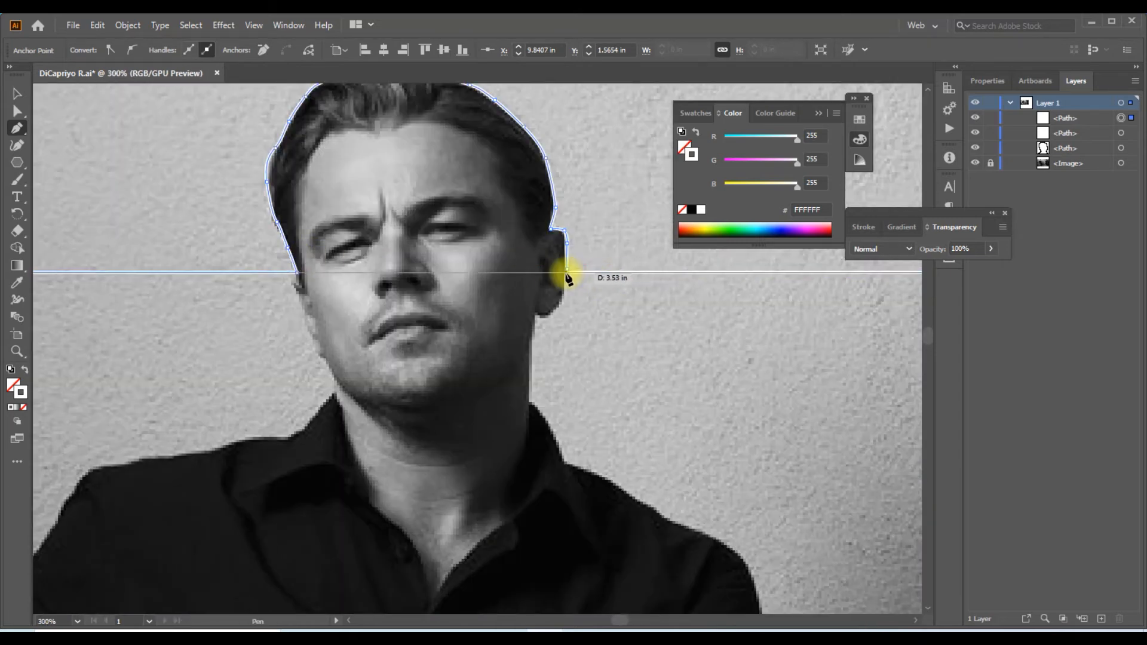
Deselect the closed outline and unlock the photo
scroll(561, 262, "down", 5)
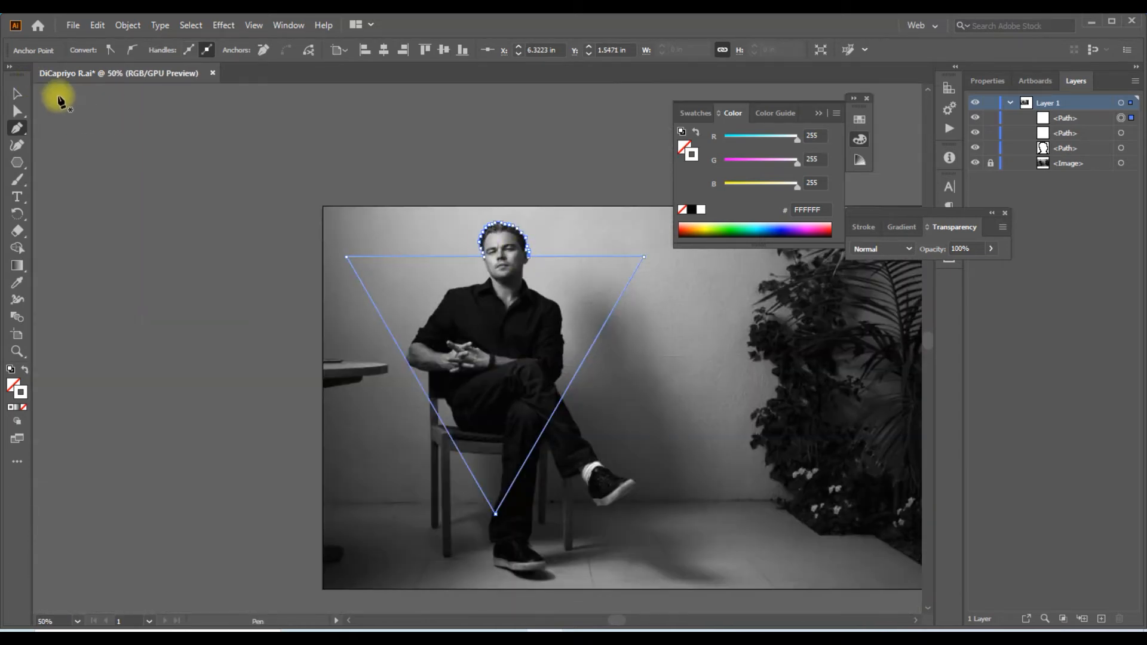
left_click(16, 94)
left_click(223, 157)
left_click_drag(434, 148, 236, 132)
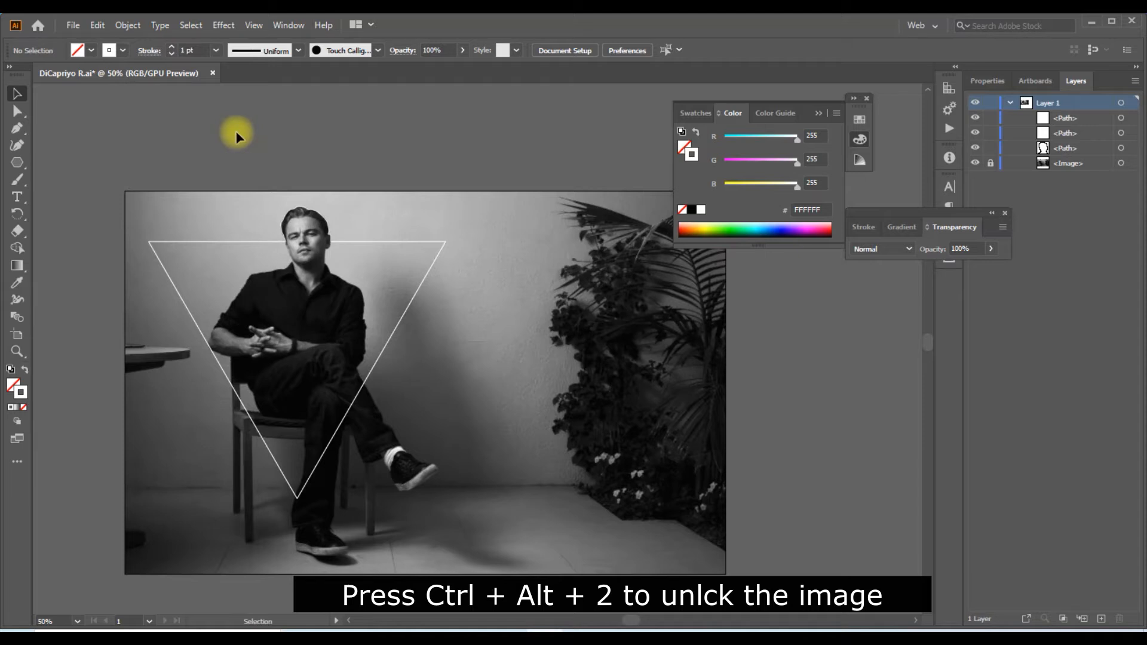
key("ctrl+alt+2")
left_click(236, 132)
Clip the photo with the closed head-and-triangle path and send the clip group to the back
left_click(324, 217)
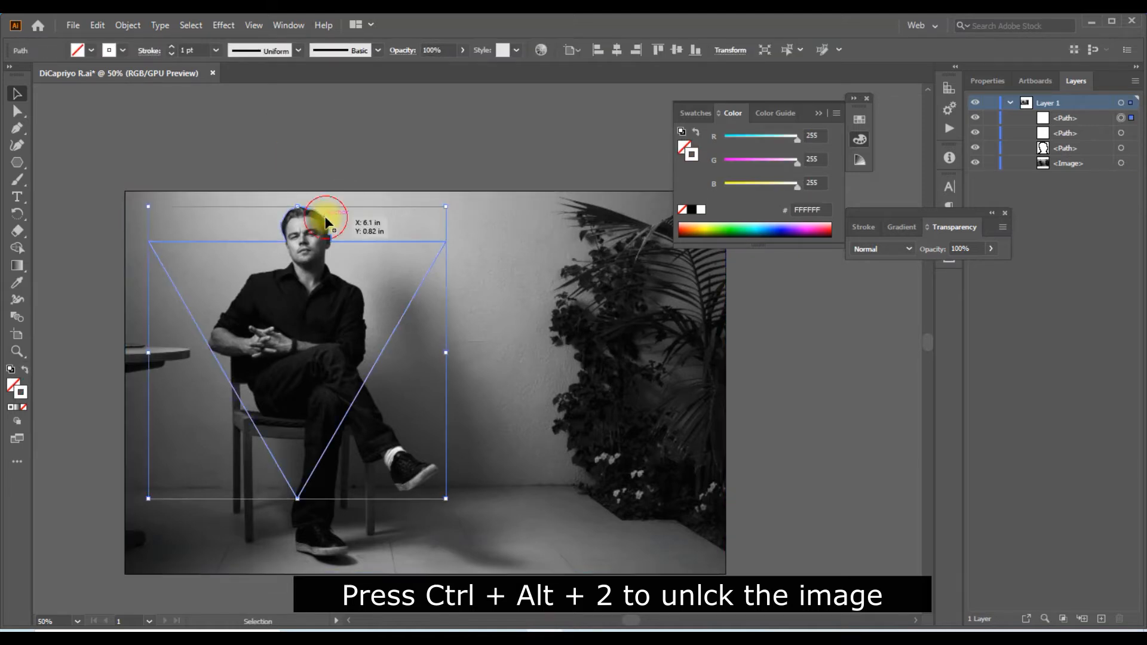
left_click(534, 227, "shift")
key("ctrl+7")
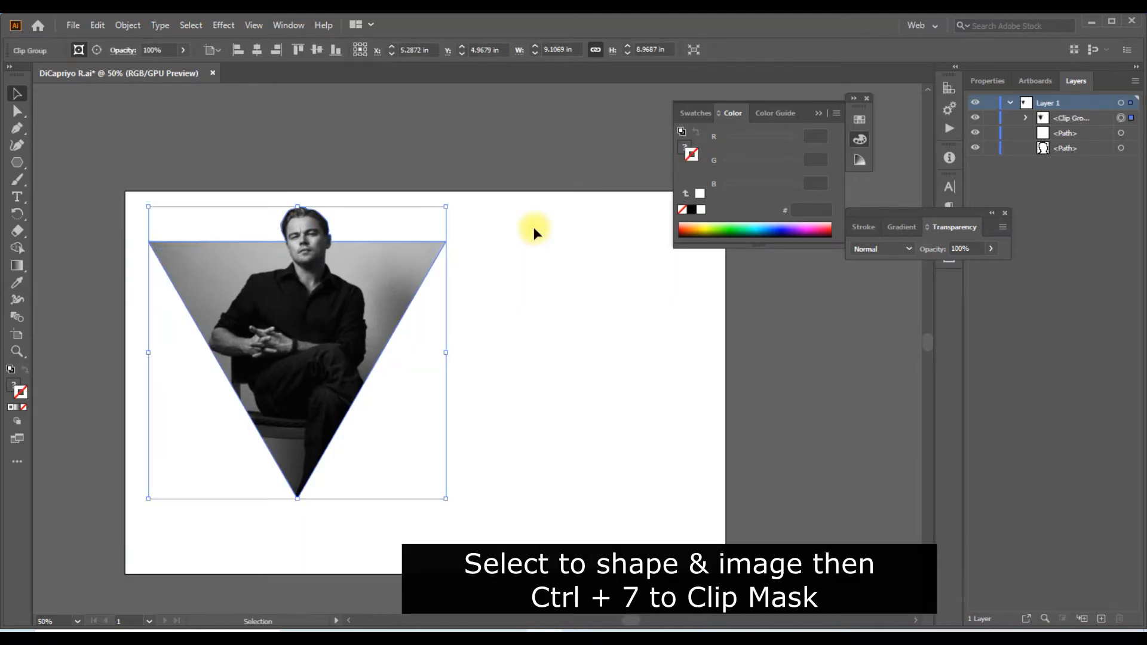
key("a")
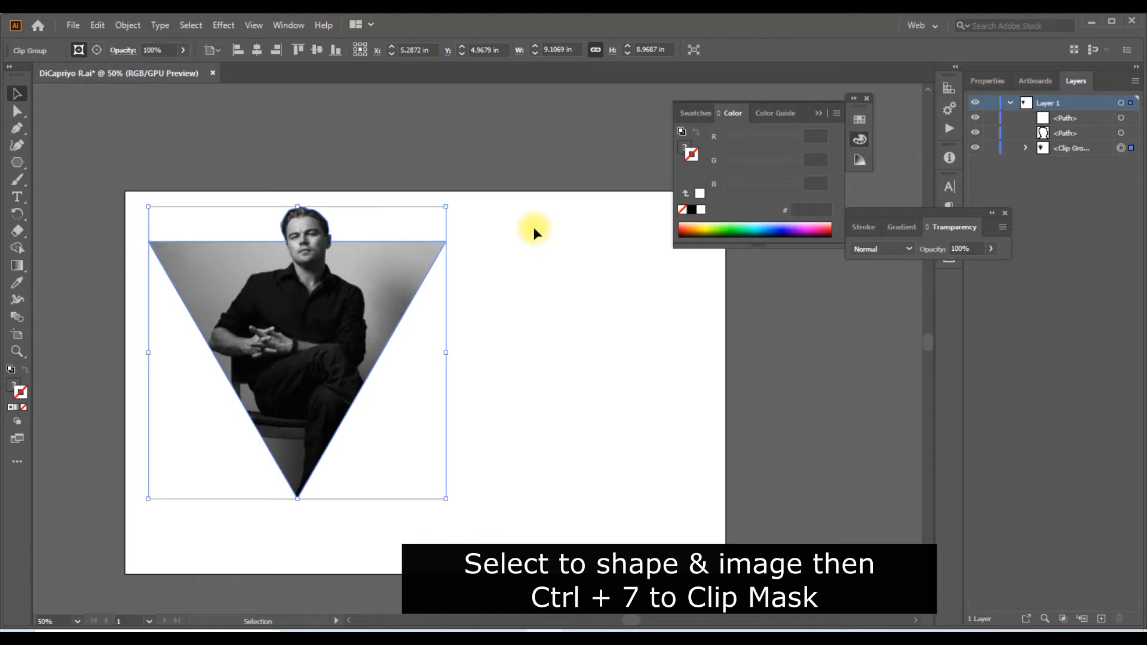
left_click(533, 232)
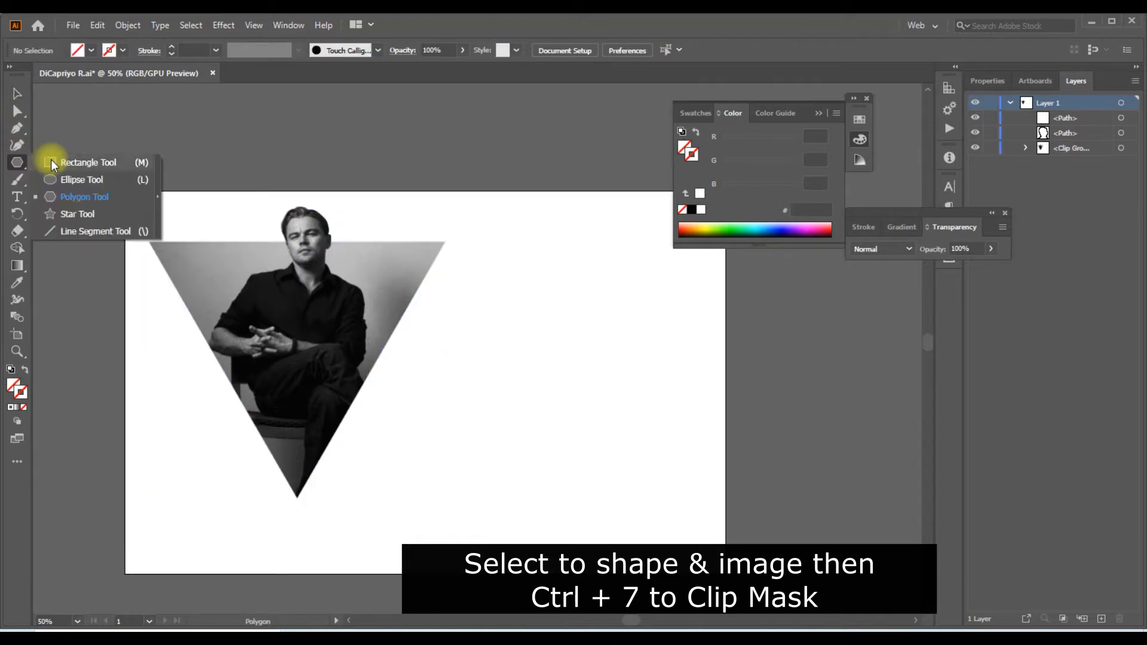
Draw a rectangle covering the whole artboard and fill it with black (000000)
left_click(66, 162)
left_click_drag(127, 190, 726, 573)
key("v")
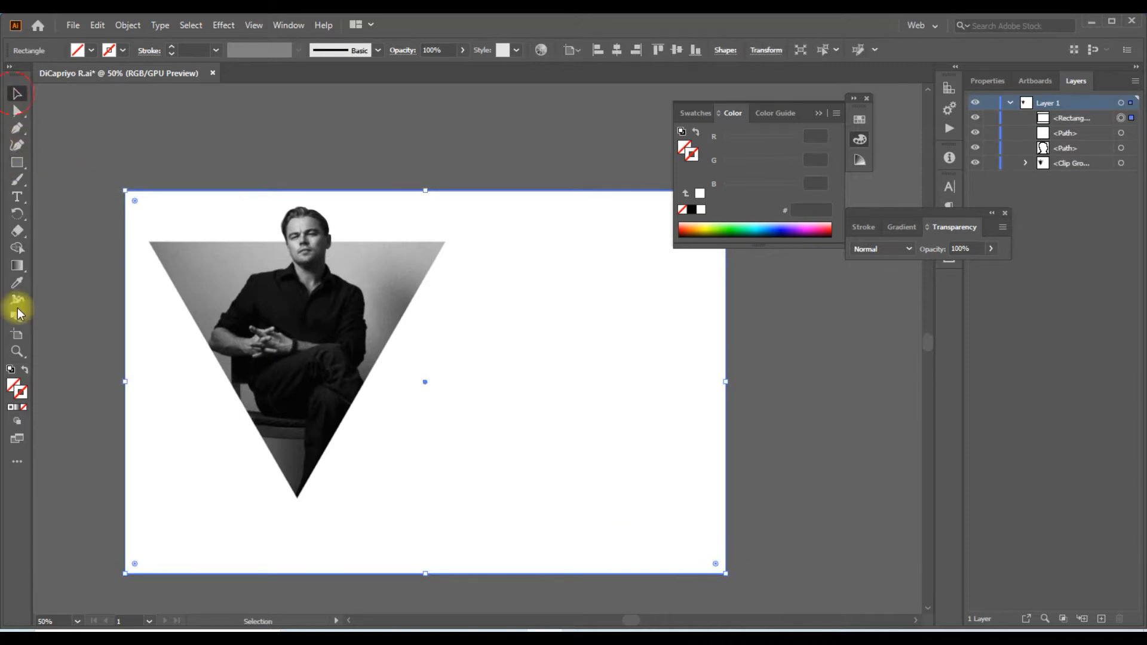
left_click(18, 386)
left_click(691, 209)
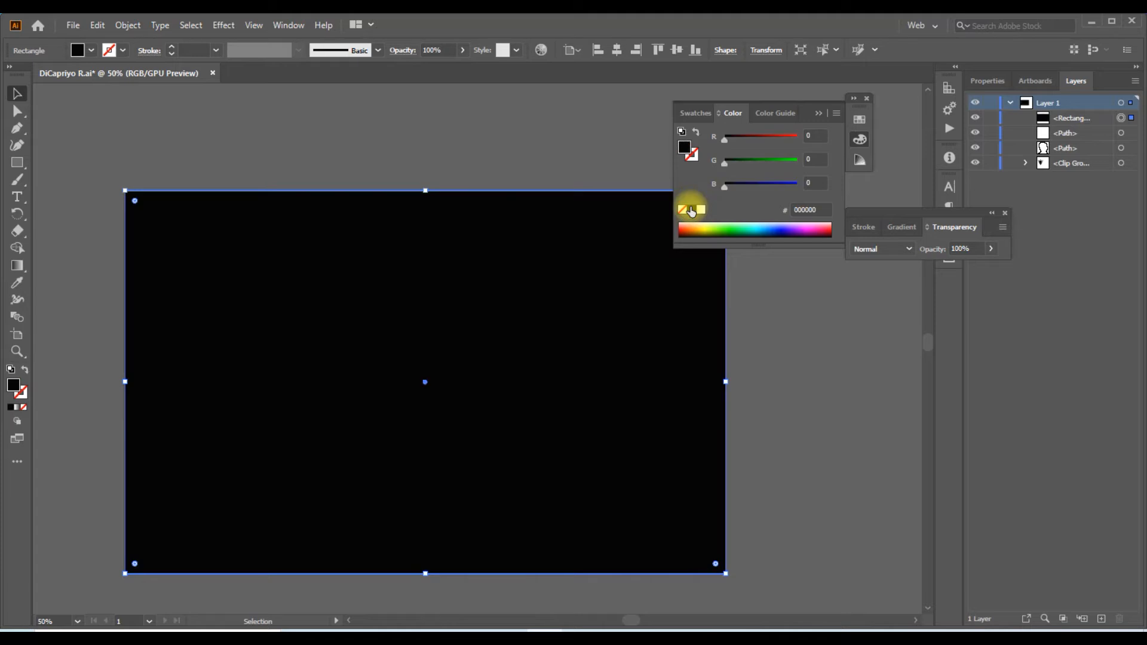
Send the black rectangle to the back and lock it
right_click(543, 296)
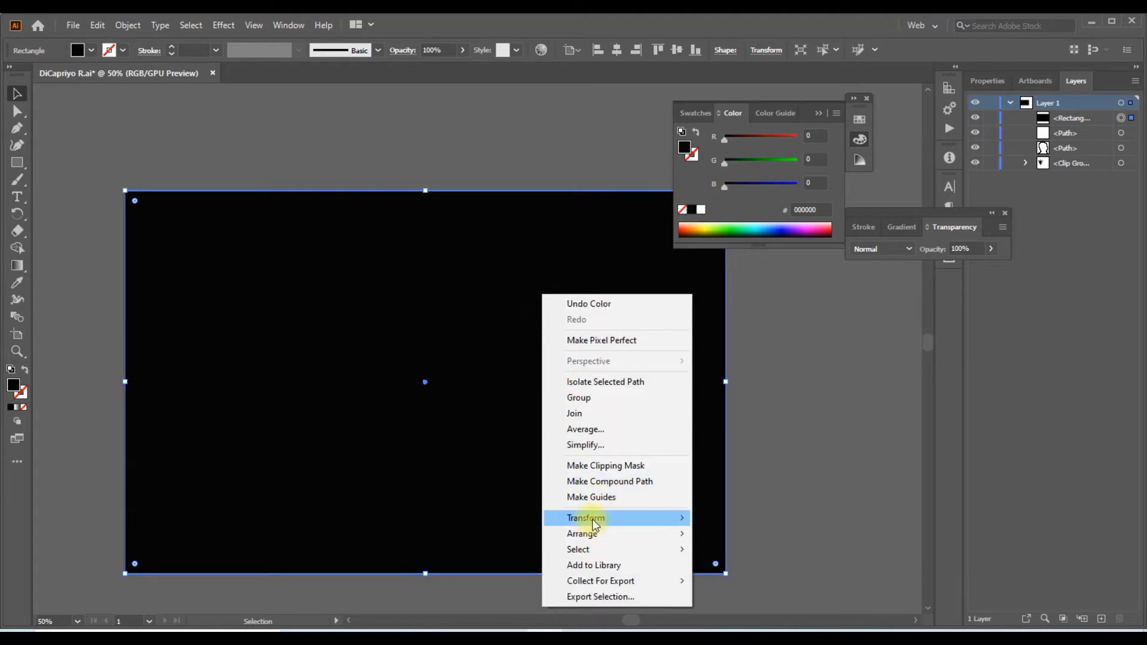
mouse_move(594, 534)
left_click(750, 580)
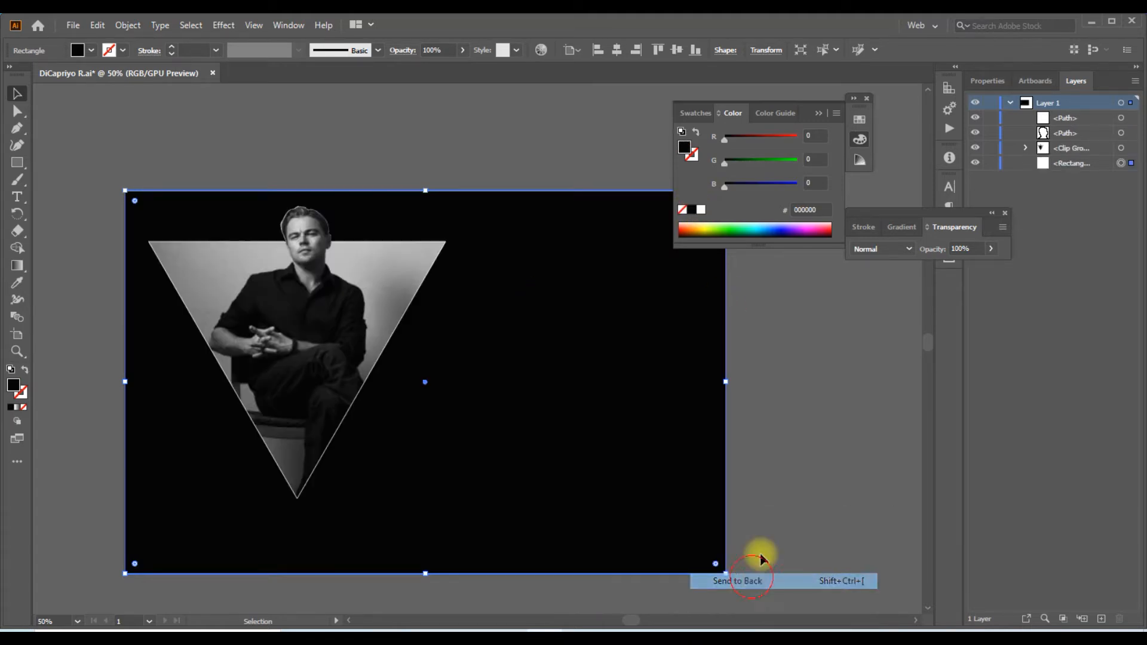
left_click(800, 387)
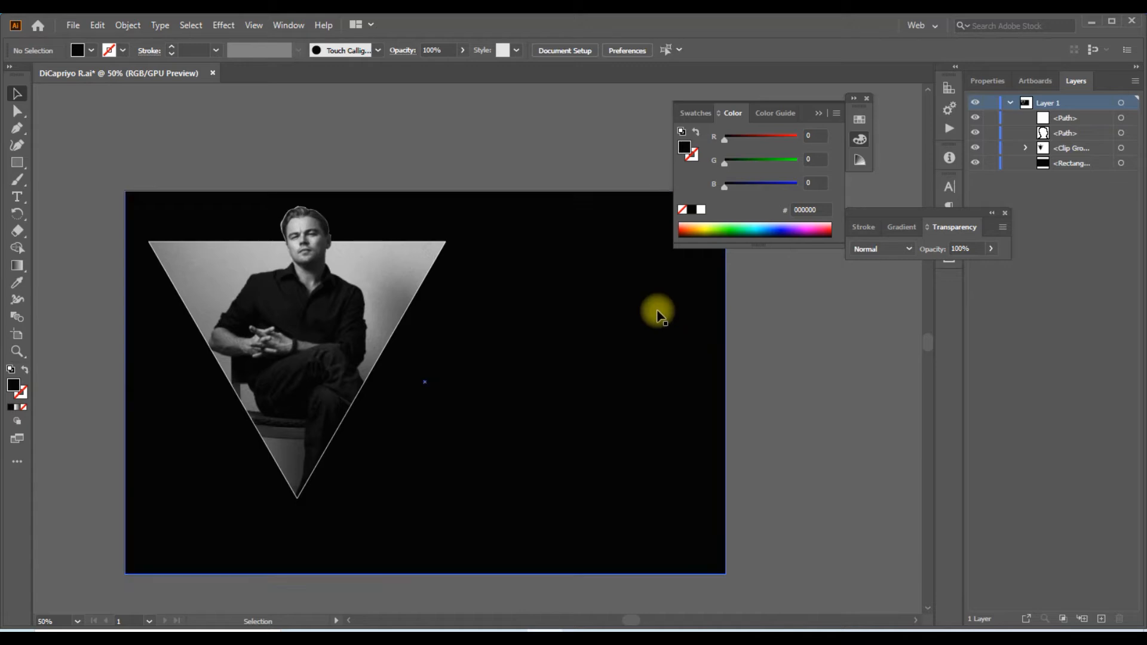
left_click(283, 232)
left_click(560, 307)
key("ctrl+2")
Group the triangle outline with the clipped portrait and centre the group horizontally on the artboard
left_click_drag(213, 192, 422, 464)
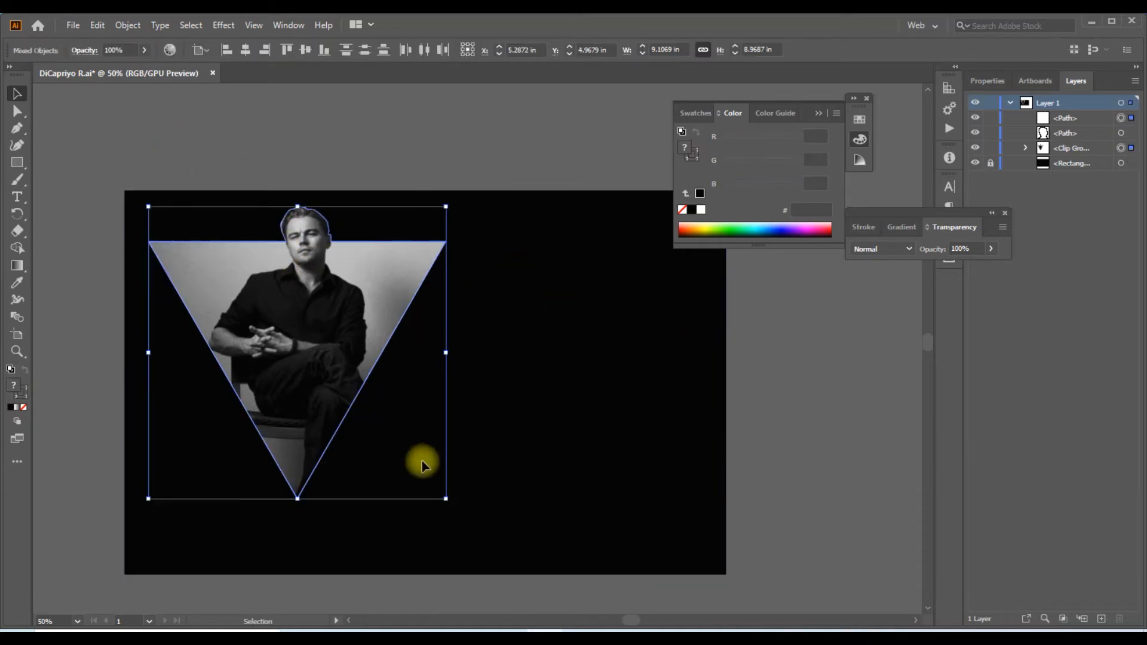
key("ctrl+g")
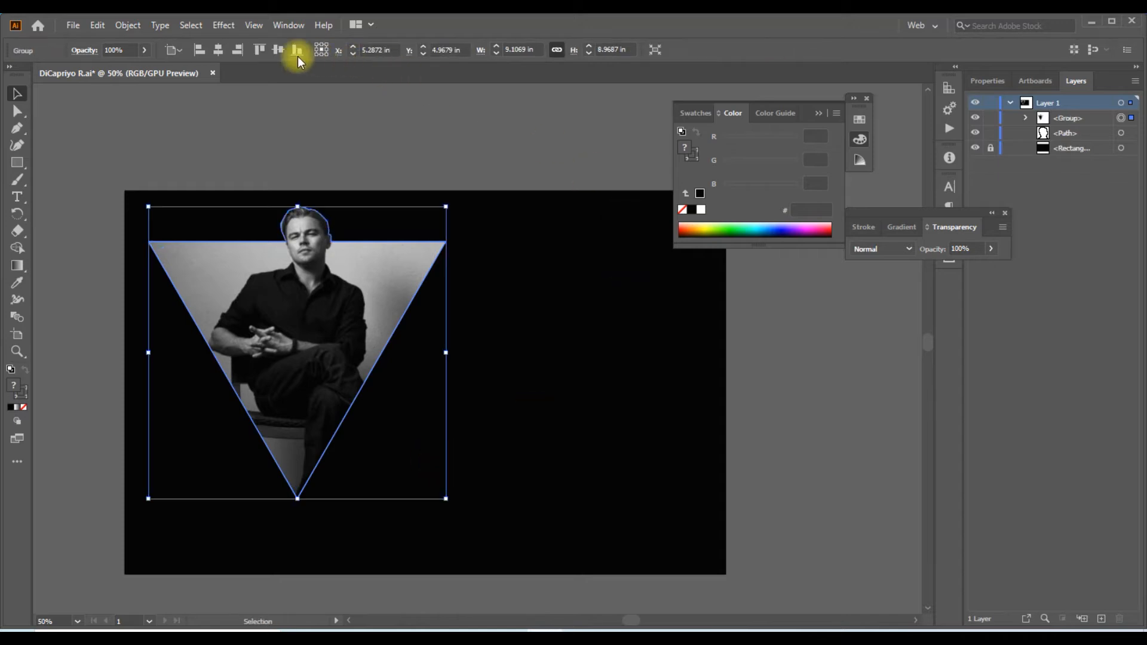
left_click(219, 49)
left_click(507, 167)
left_click_drag(507, 167, 459, 201)
Ungroup the centred portrait and triangle outline, leaving nothing selected
scroll(252, 138, "up", 1)
left_click(302, 286)
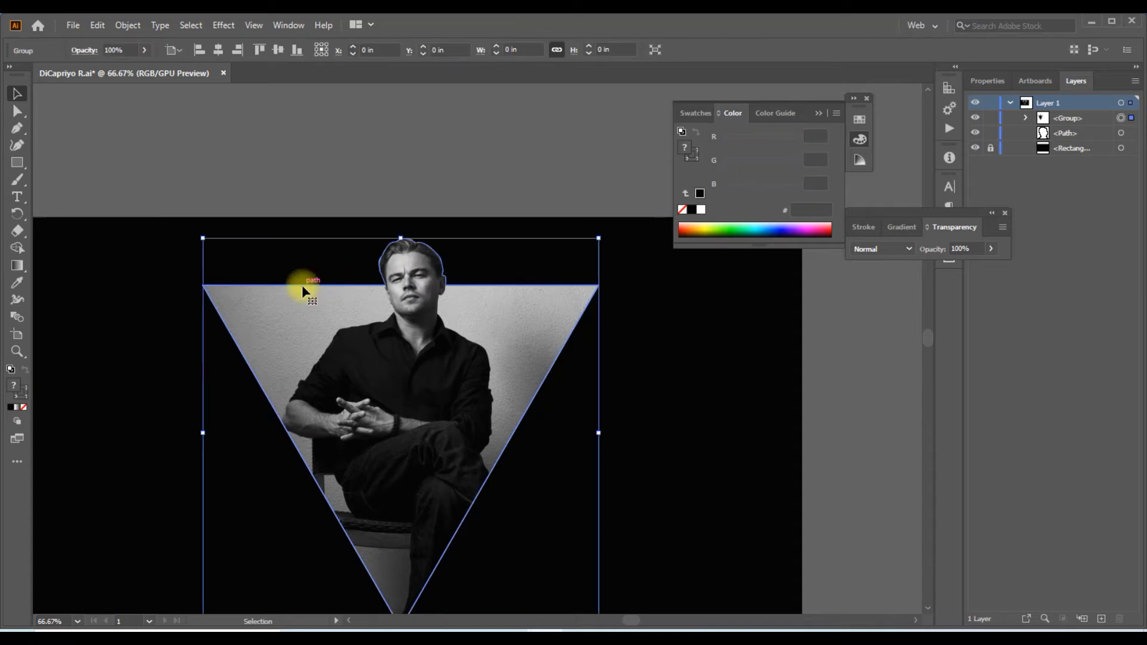
right_click(302, 285)
left_click(345, 408)
left_click(315, 192)
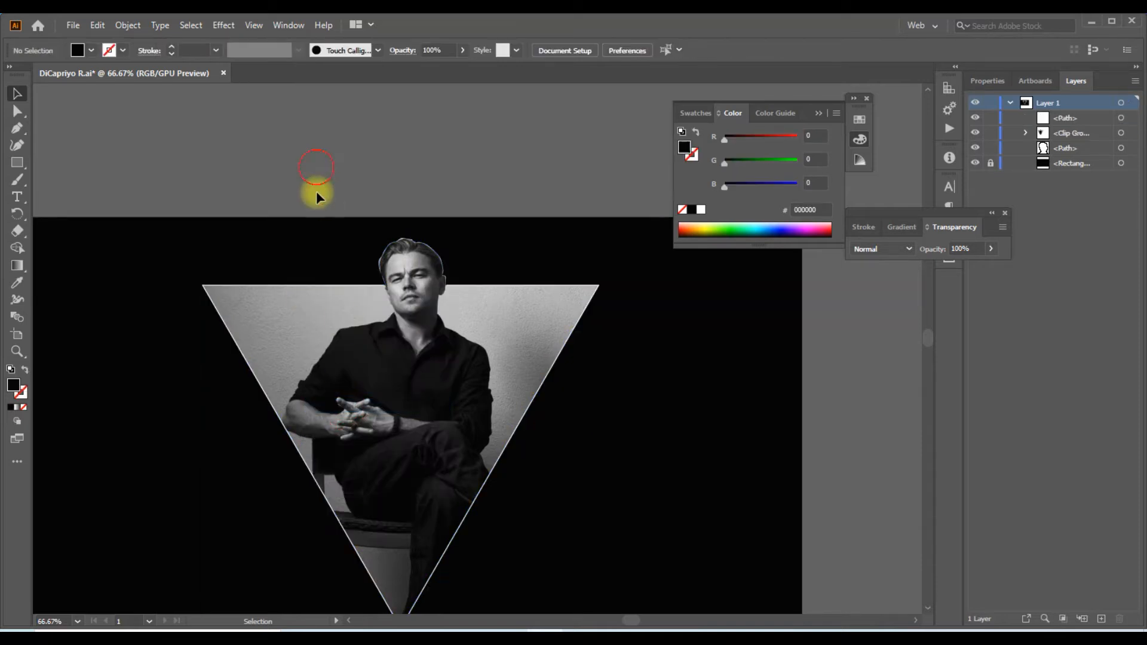
Select the white triangle outline in its original position and bring it to the front
left_click(272, 286)
left_click_drag(273, 286, 275, 323)
key("ctrl+z")
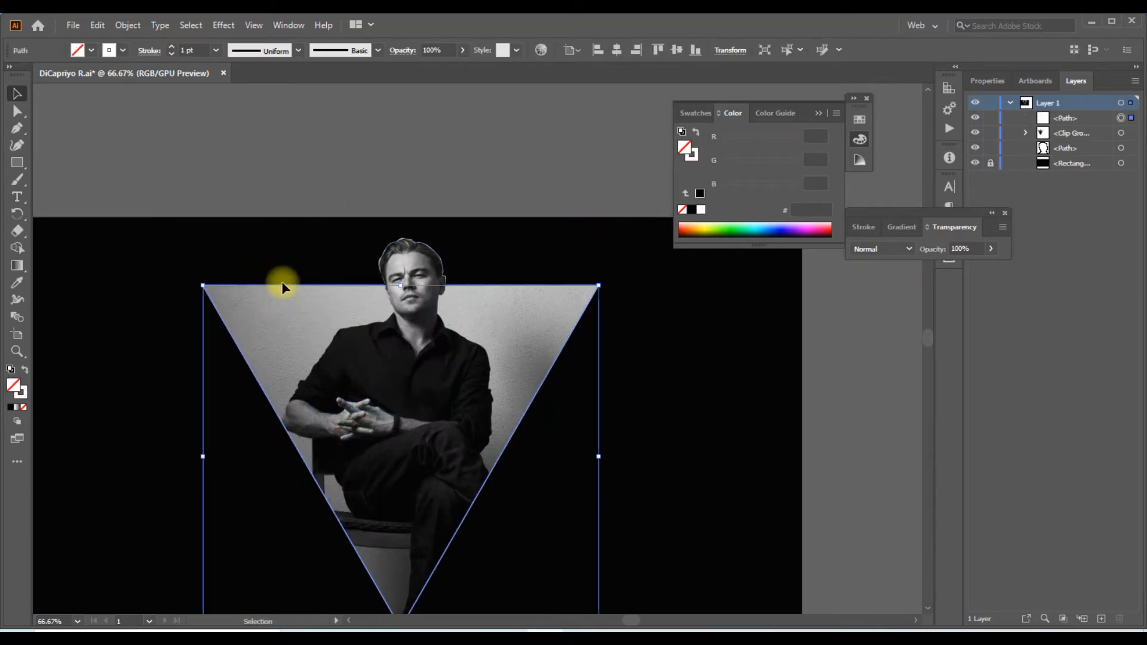
right_click(283, 285)
mouse_move(358, 523)
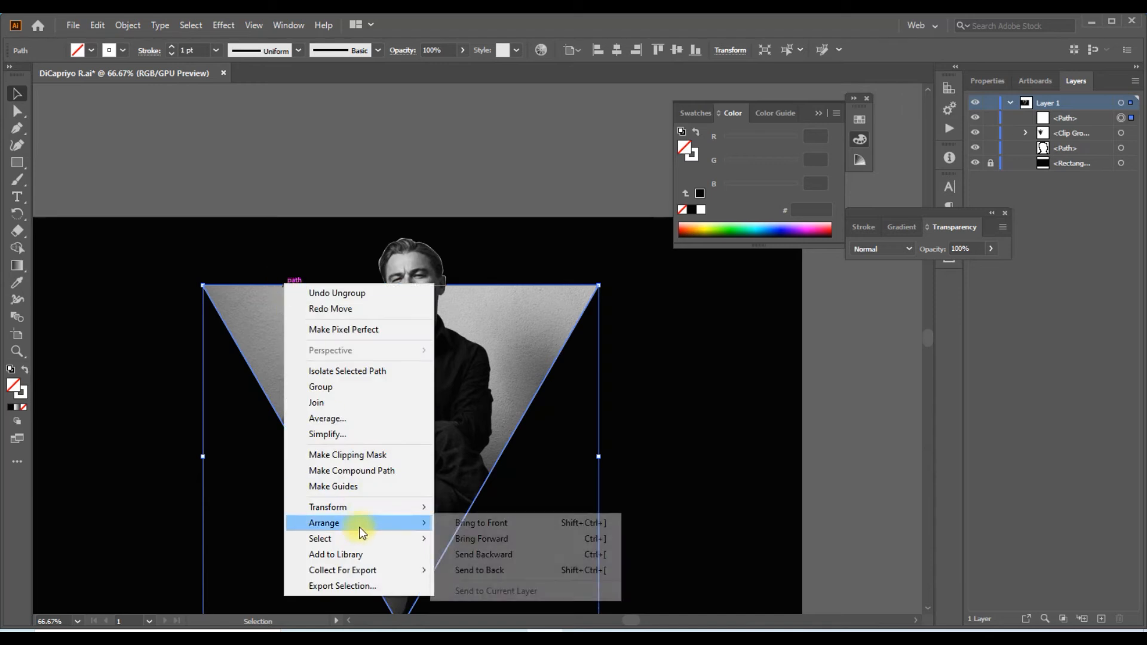
left_click(500, 524)
Set the white triangle outline's stroke weight to 10 pt and deselect it
scroll(203, 49, "up", 6)
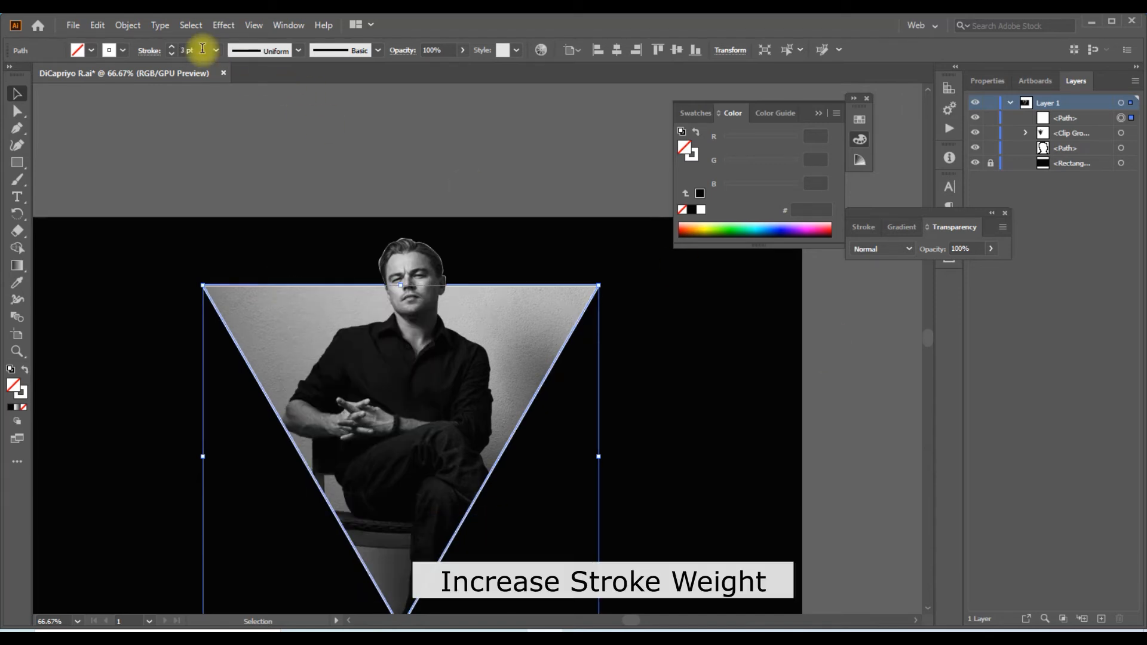
scroll(203, 49, "up", 2)
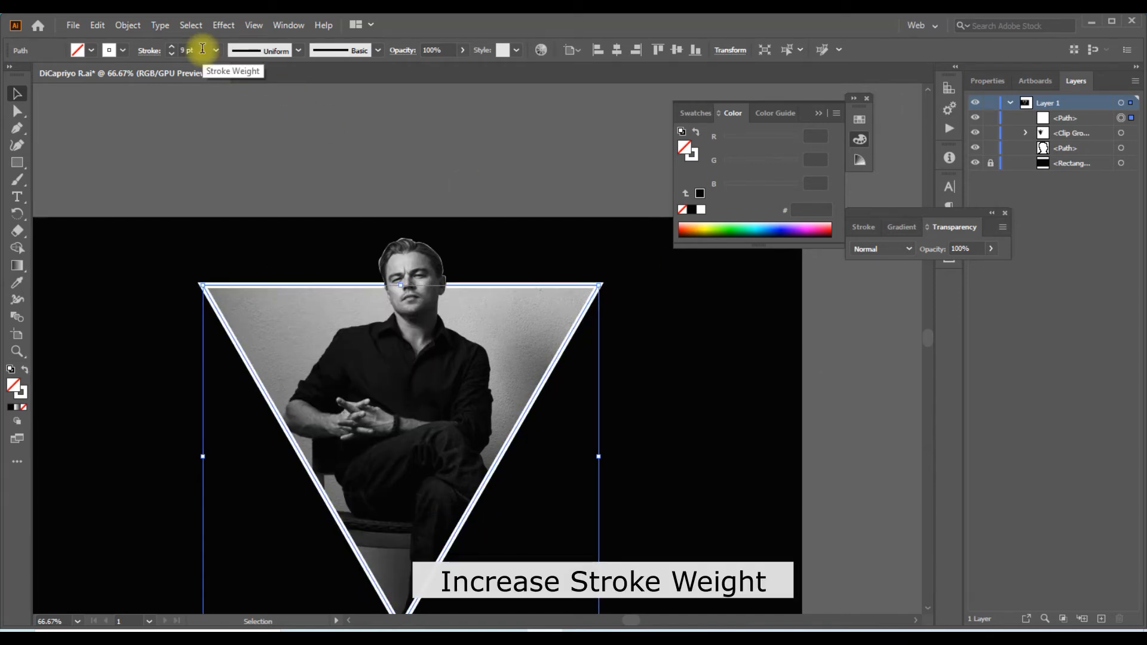
scroll(203, 49, "up", 1)
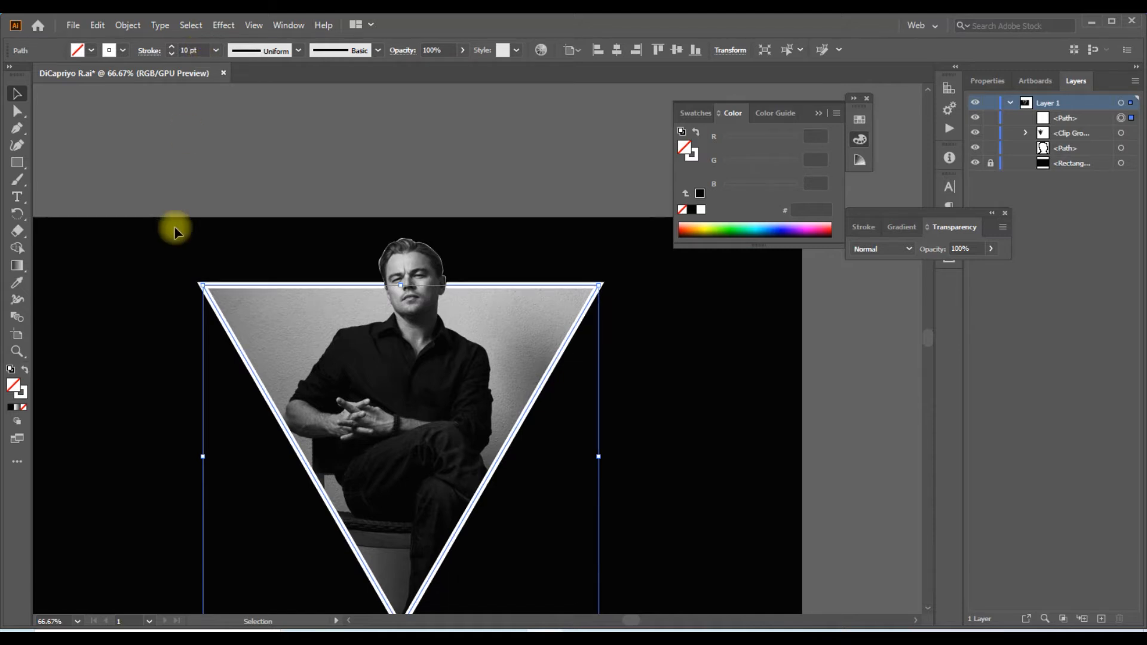
scroll(174, 225, "down", 2)
left_click(265, 177)
left_click_drag(406, 192, 354, 178)
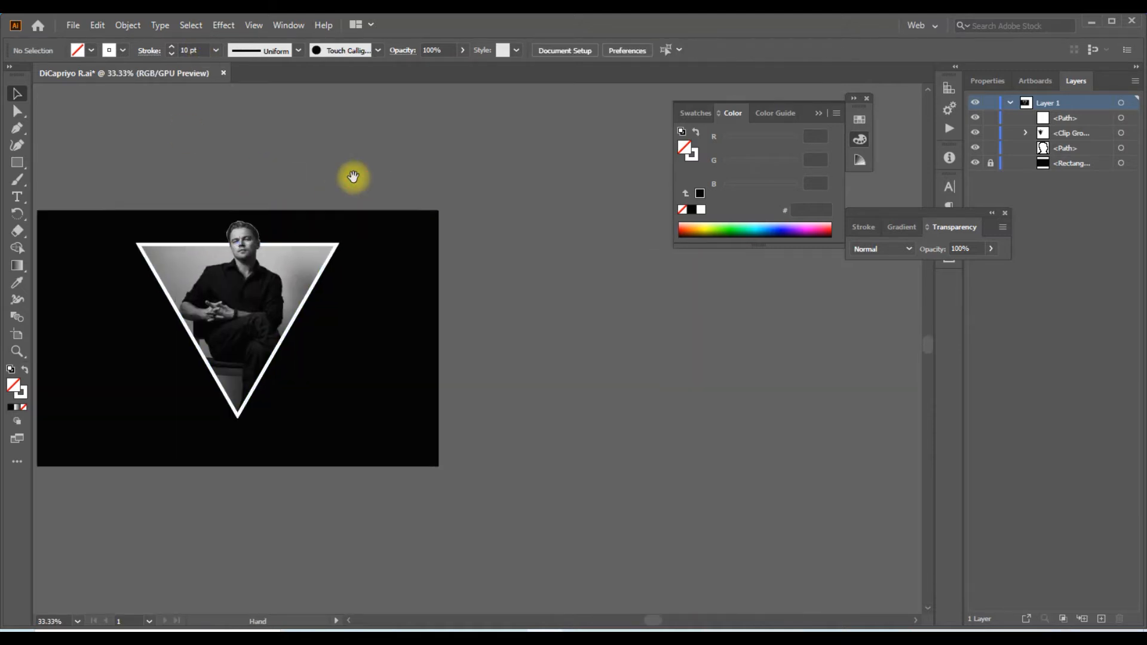
Split the white triangle outline into two halves with the Scissors tool at its lowest anchor point
left_click_drag(341, 231, 410, 264)
left_click(231, 272)
key("c")
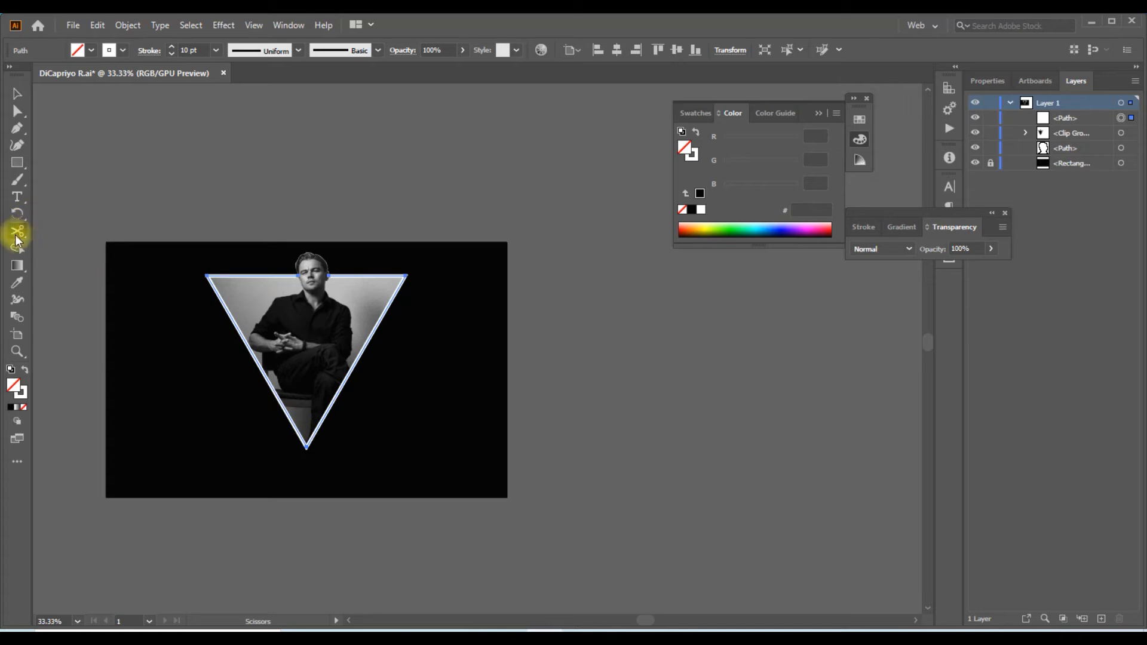
scroll(312, 454, "up", 4)
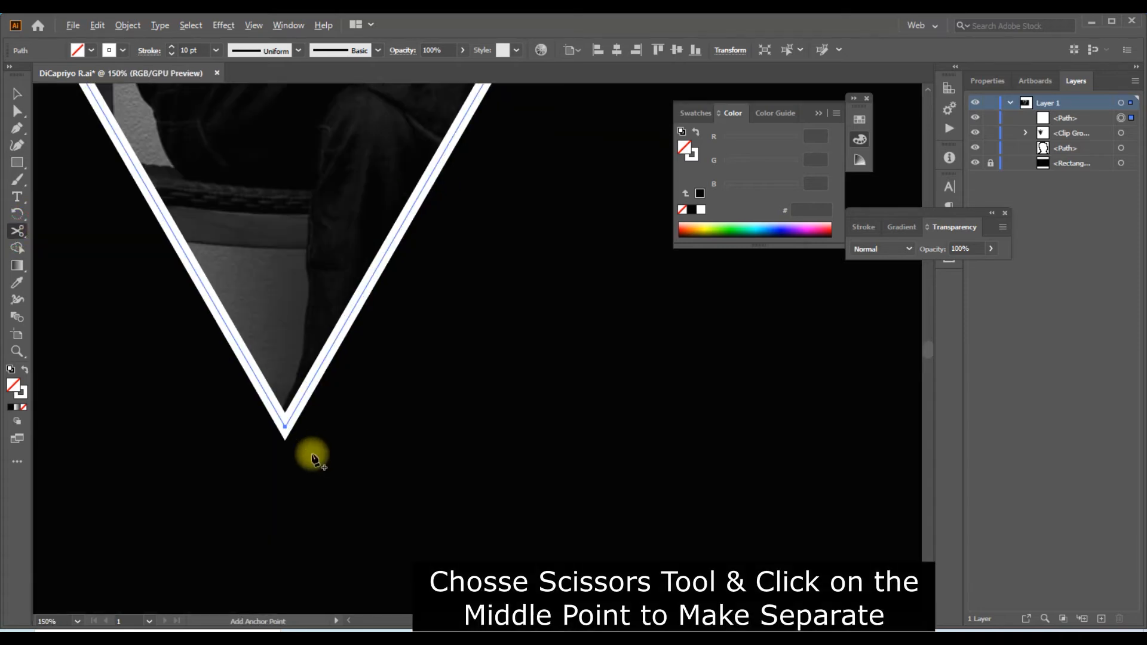
left_click(285, 427)
scroll(333, 436, "down", 4)
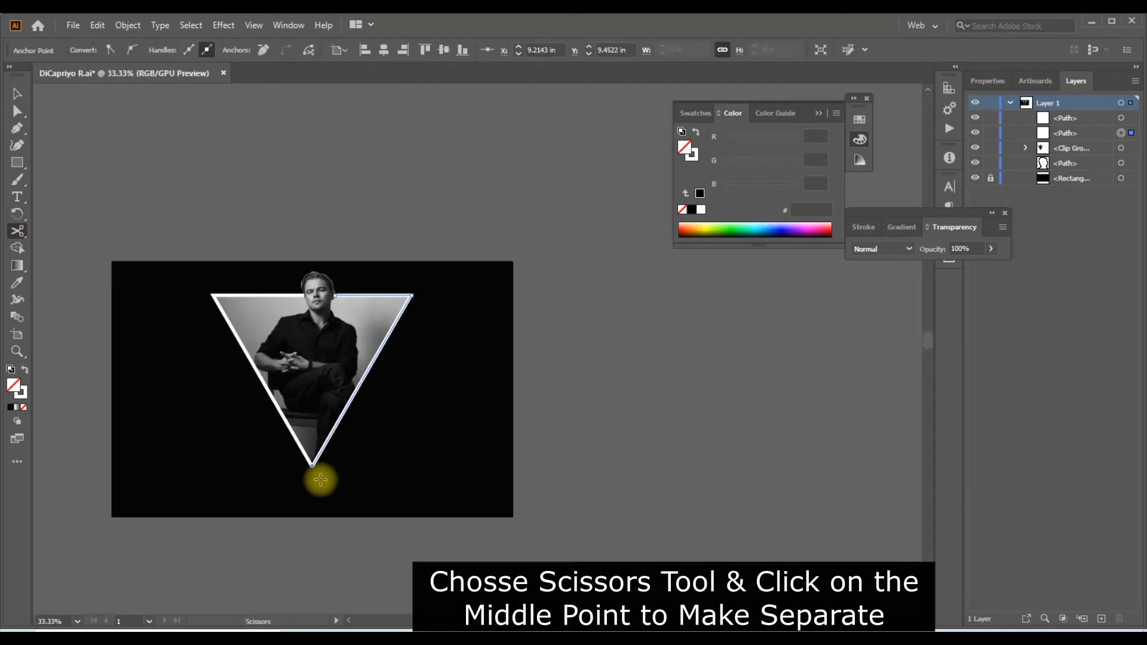
Change the stroke colour of the triangle outline's left half to cyan
left_click(16, 96)
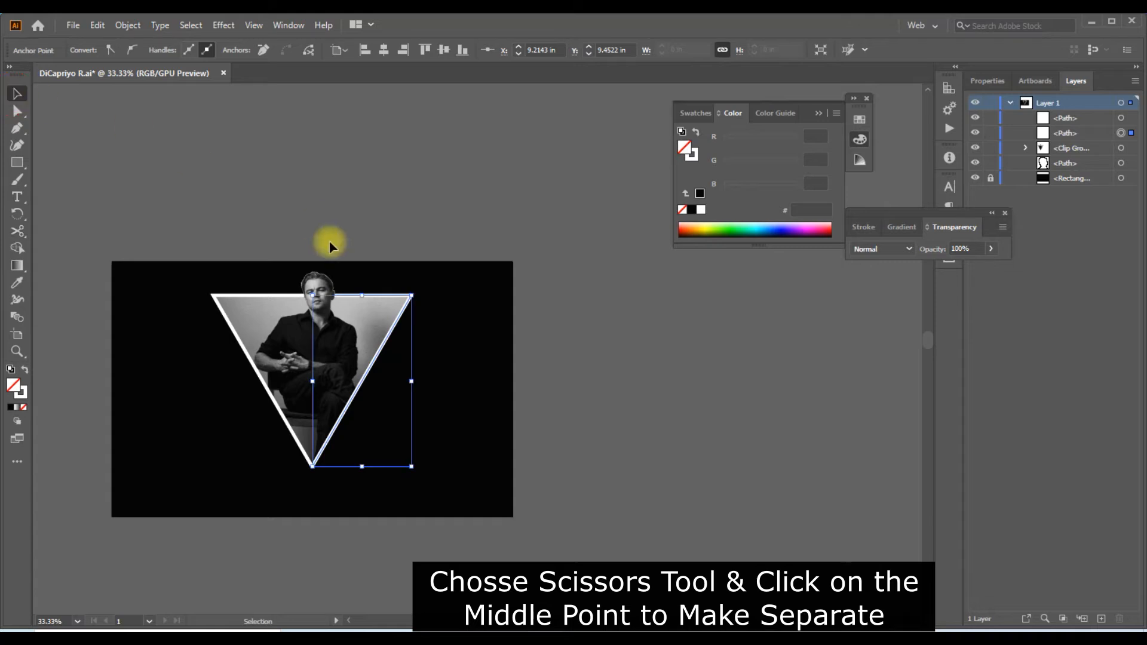
left_click(274, 295)
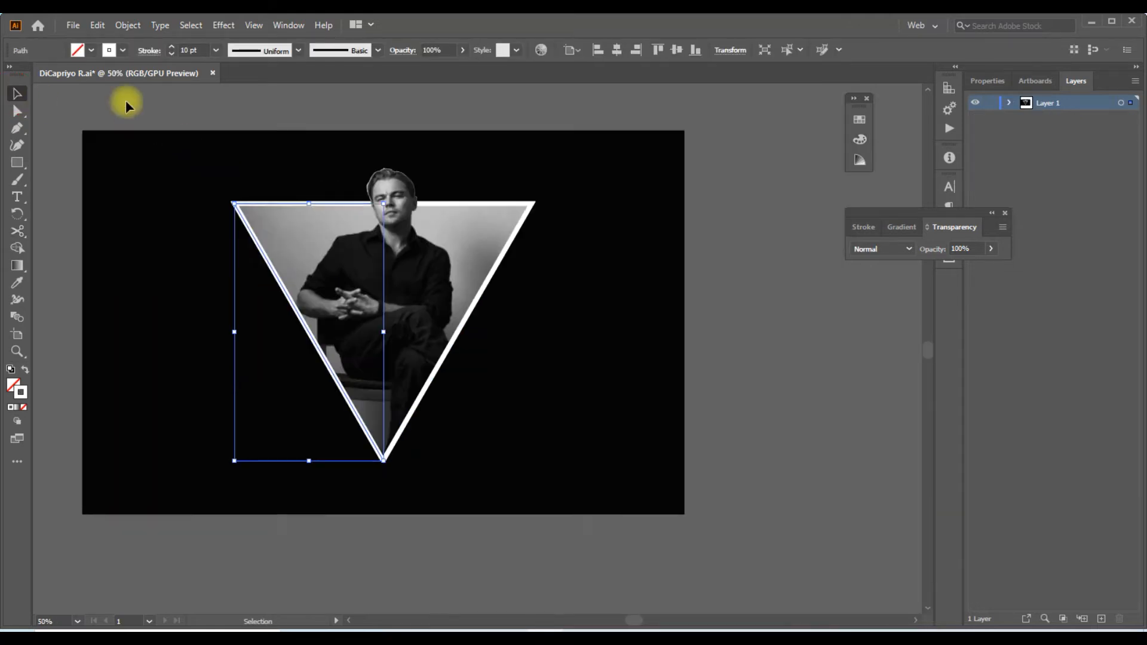
left_click(123, 51)
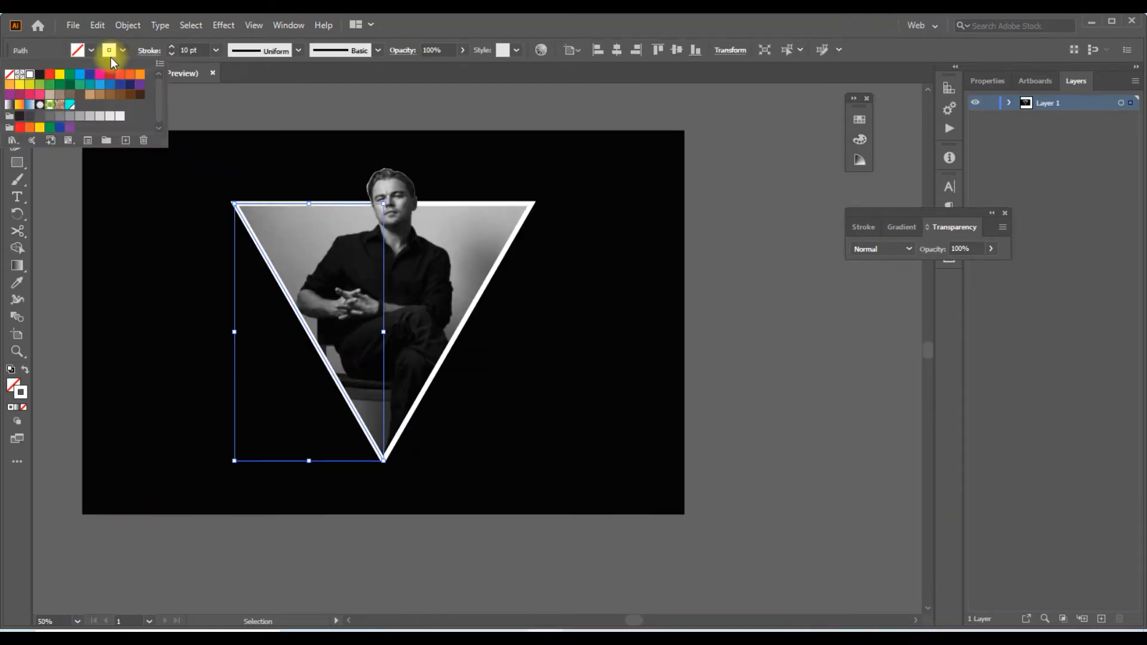
left_click(70, 106)
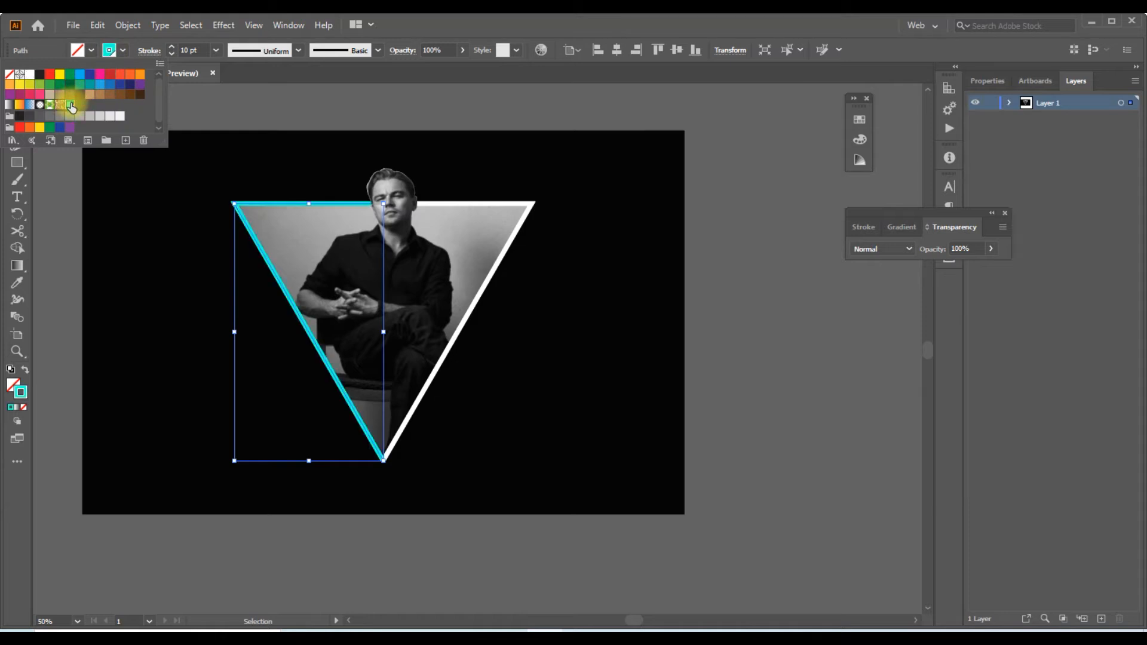
Change the stroke colour of the triangle outline's right half to red and deselect it
left_click(485, 201)
left_click(485, 203)
left_click(124, 51)
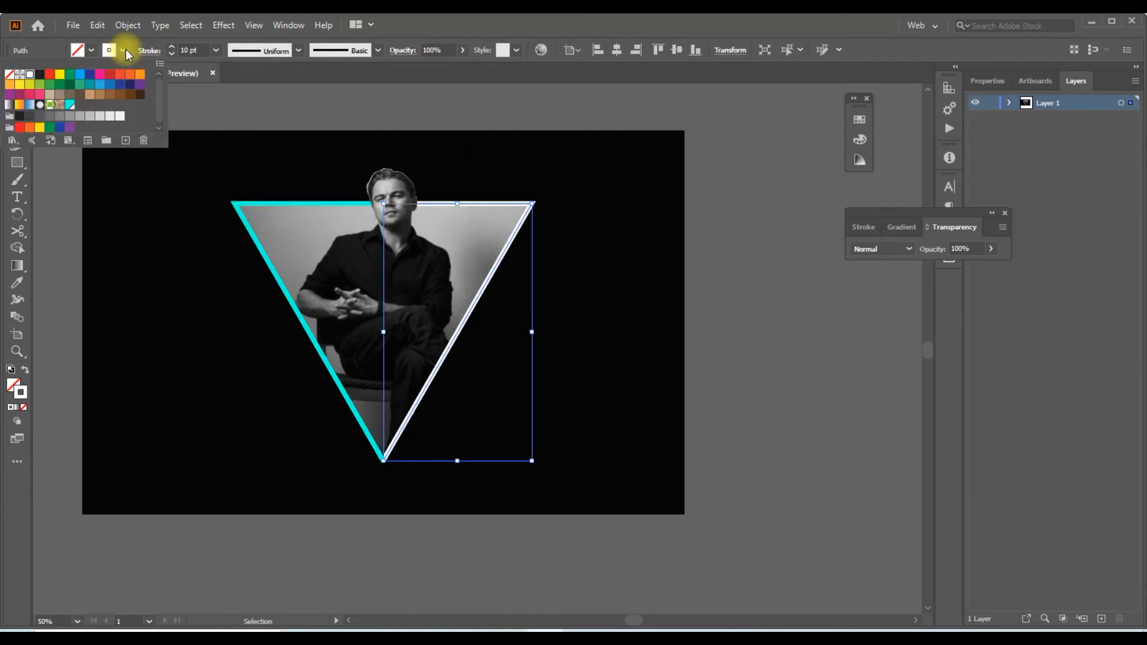
left_click(50, 74)
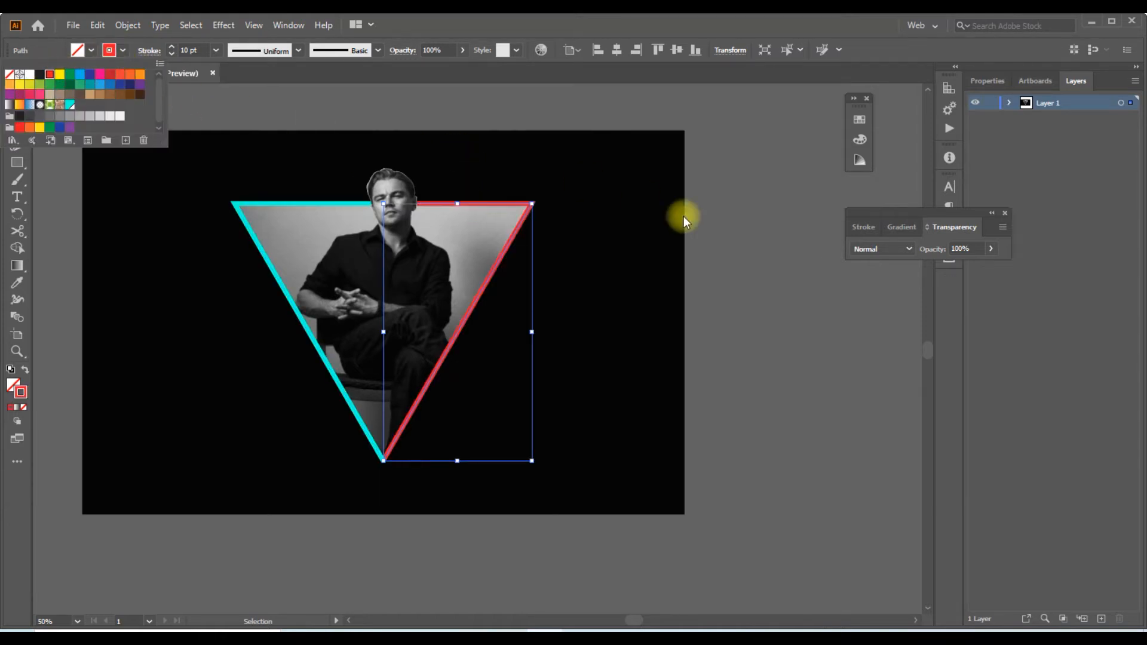
scroll(210, 323, "down", 1, "alt")
left_click(705, 290)
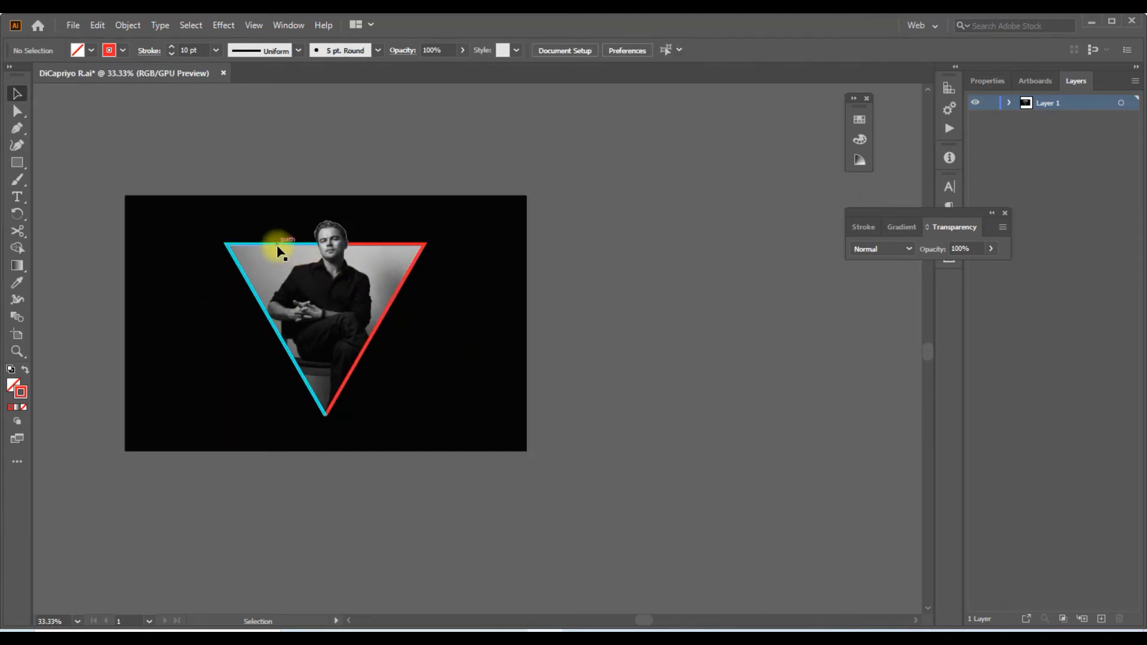
Group the cyan and red halves of the triangle outline
left_click(278, 251)
left_click(395, 246, "shift")
right_click(393, 246)
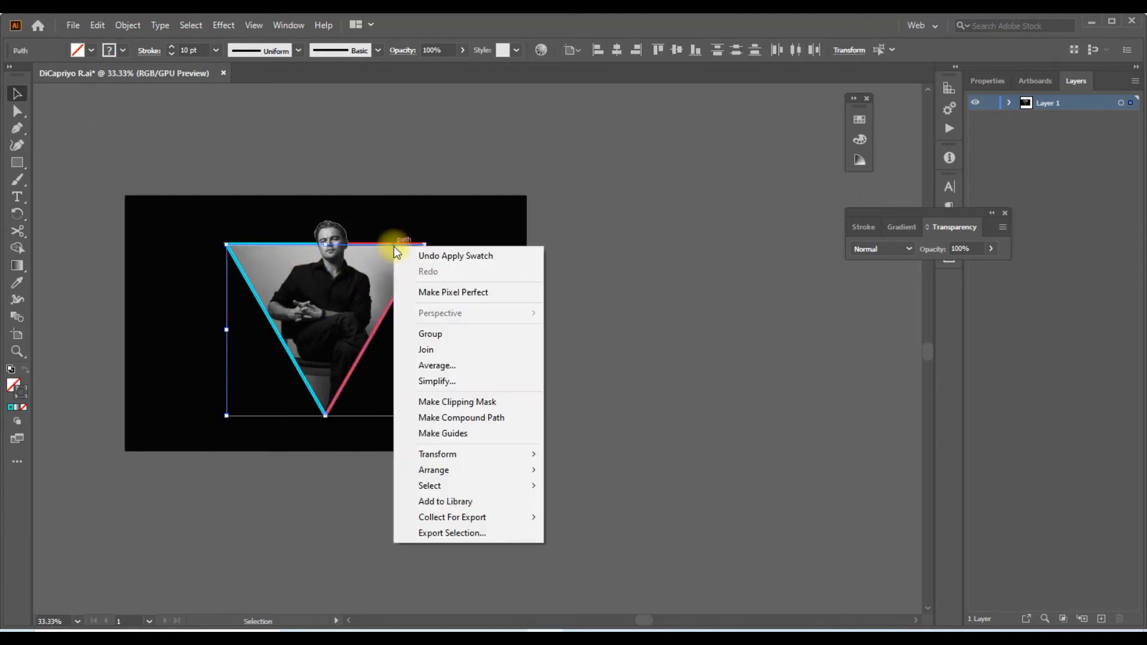
left_click(428, 333)
Duplicate the coloured outline group to the right in line with the original, then repeat the transformation for a second, equally spaced copy
left_click_drag(409, 273, 585, 324, "alt+shift")
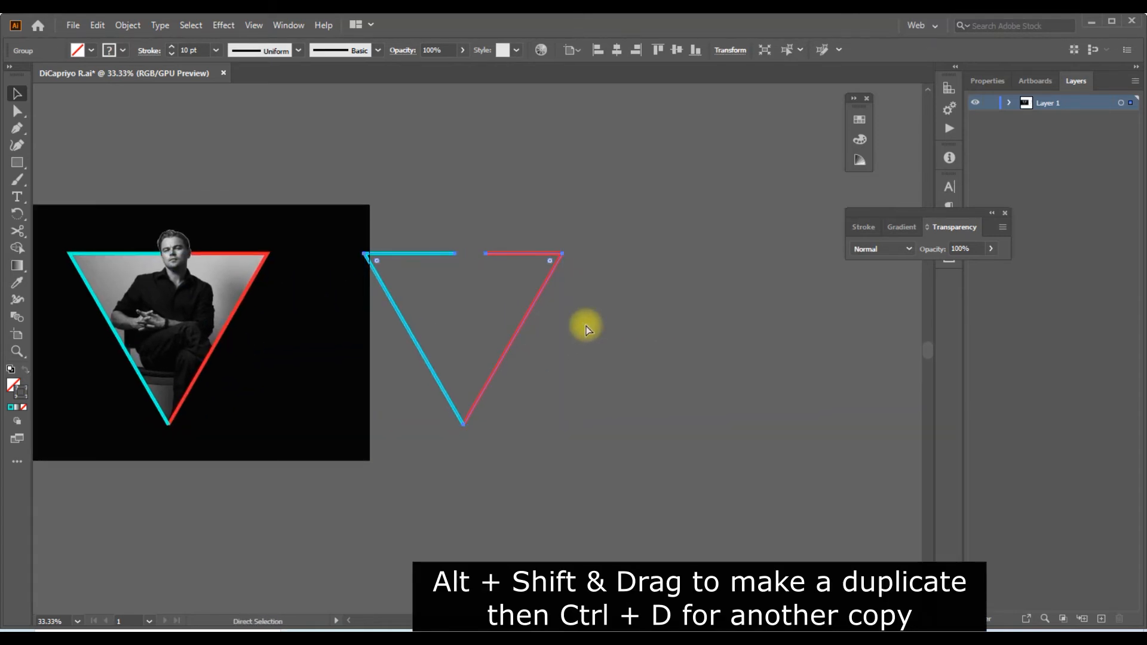
key("ctrl+d")
left_click(567, 293)
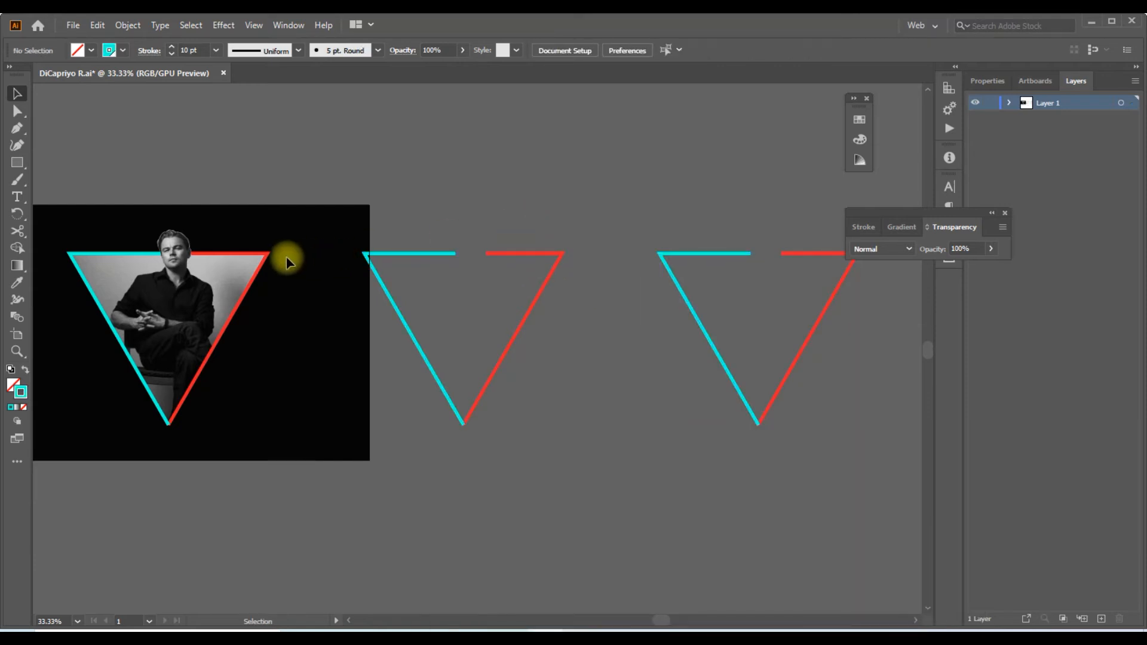
Set the stroke weight of the original outline around the portrait to 15 pt
left_click(268, 257)
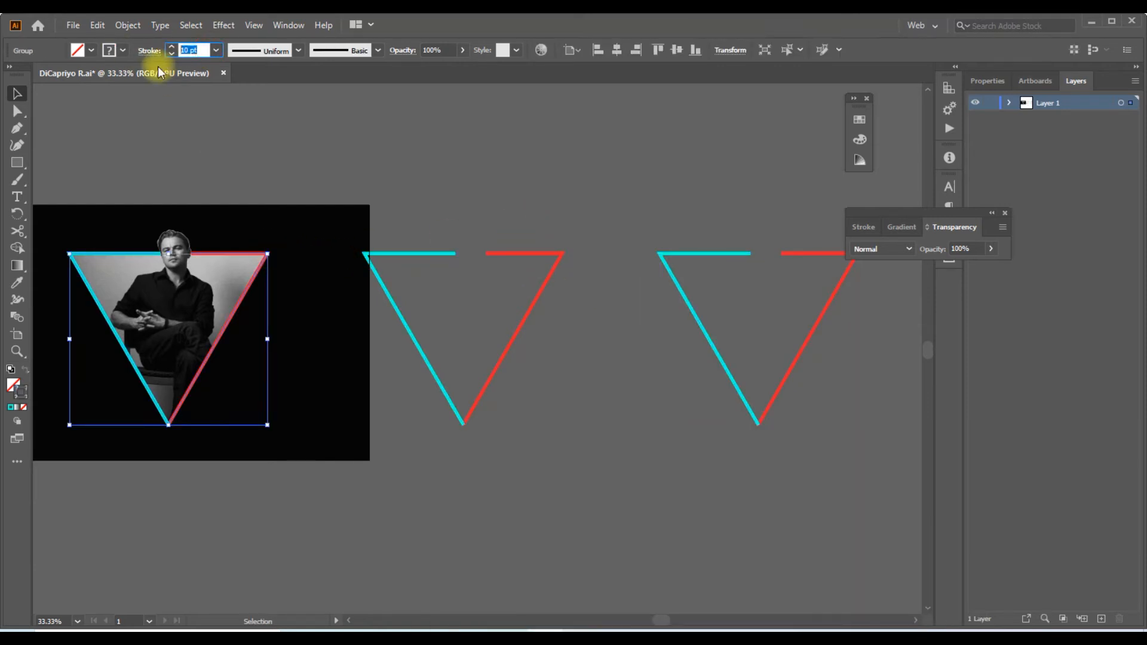
type("15")
key("Return")
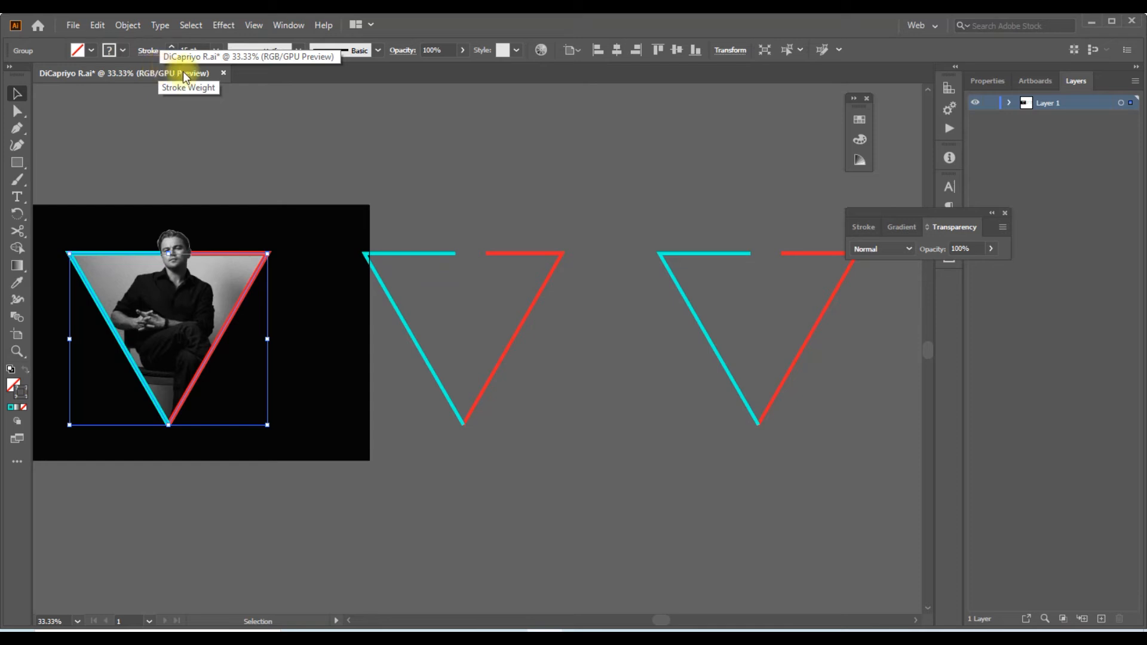
Apply a Gaussian Blur with a 60-pixel radius to the outline around the portrait and deselect it
left_click(219, 24)
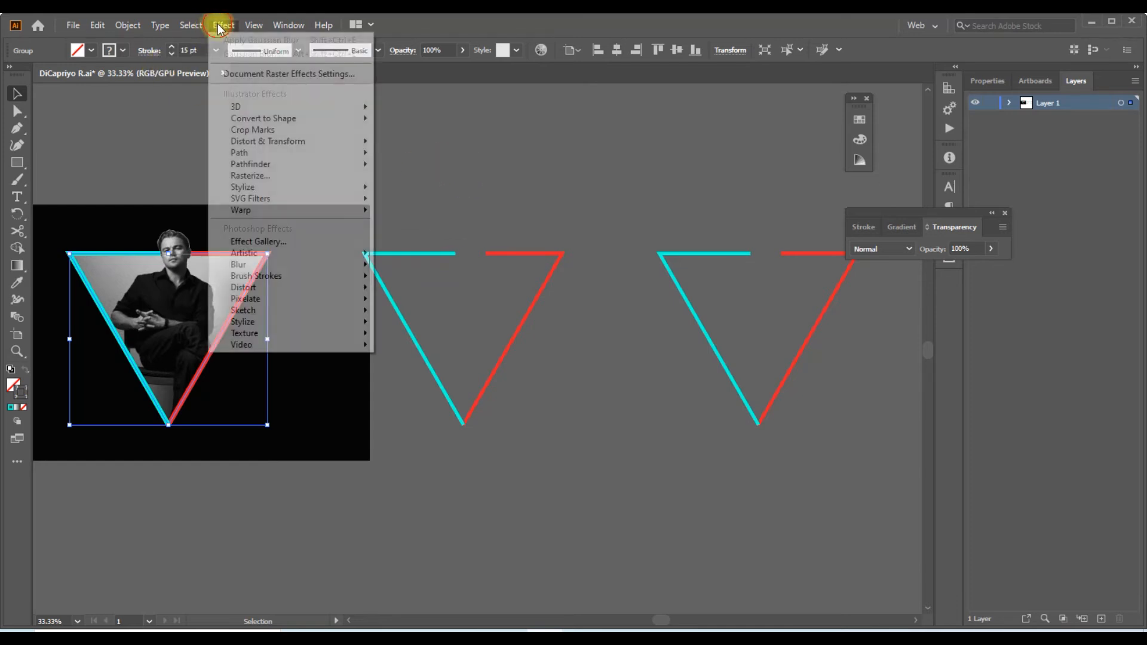
mouse_move(322, 270)
left_click(421, 267)
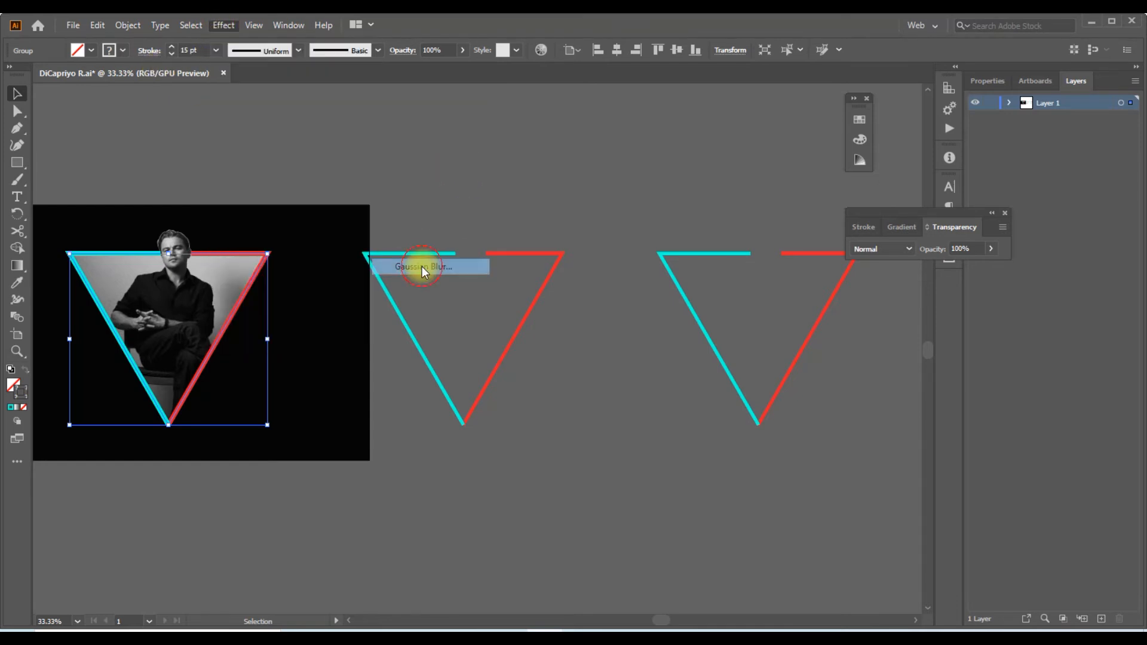
type("60")
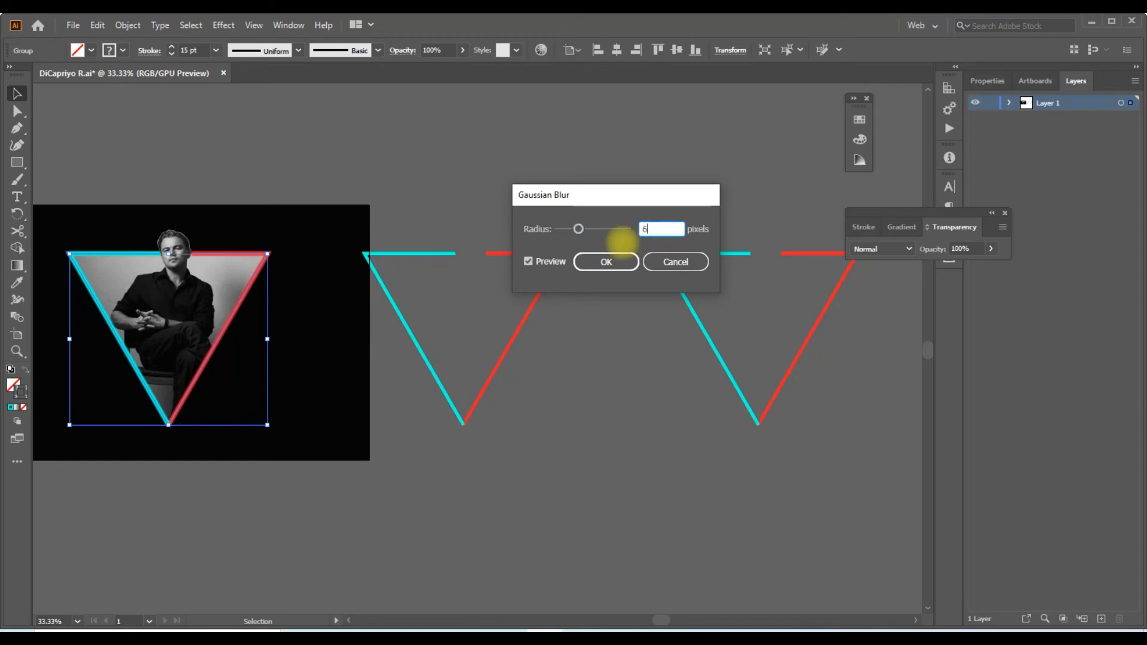
key("Tab")
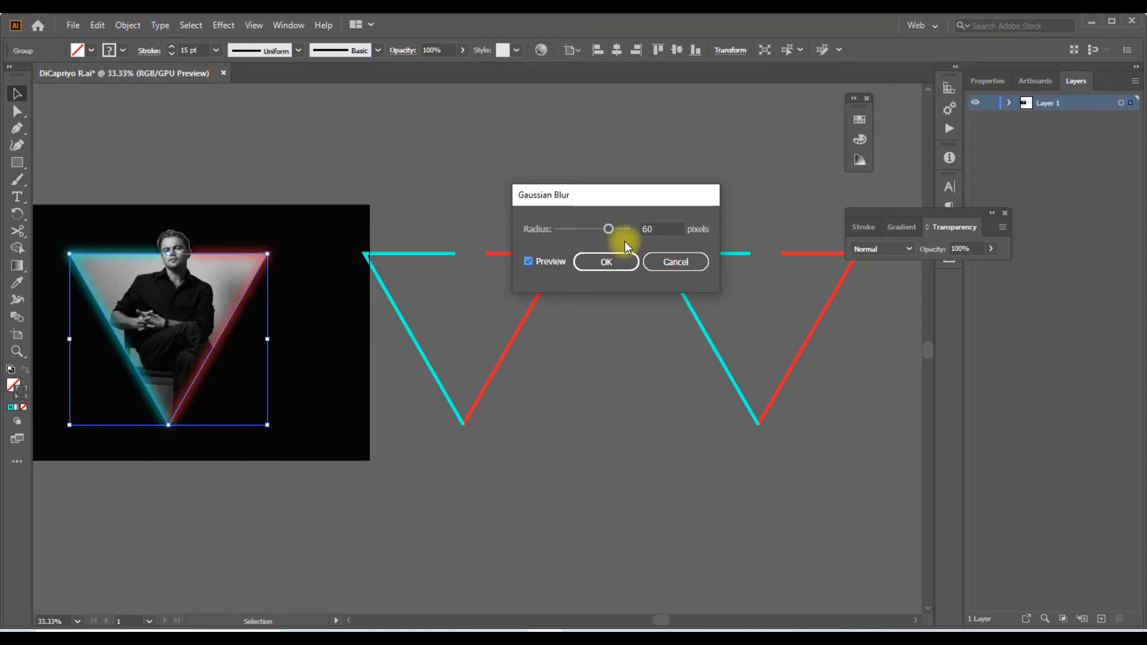
left_click(612, 261)
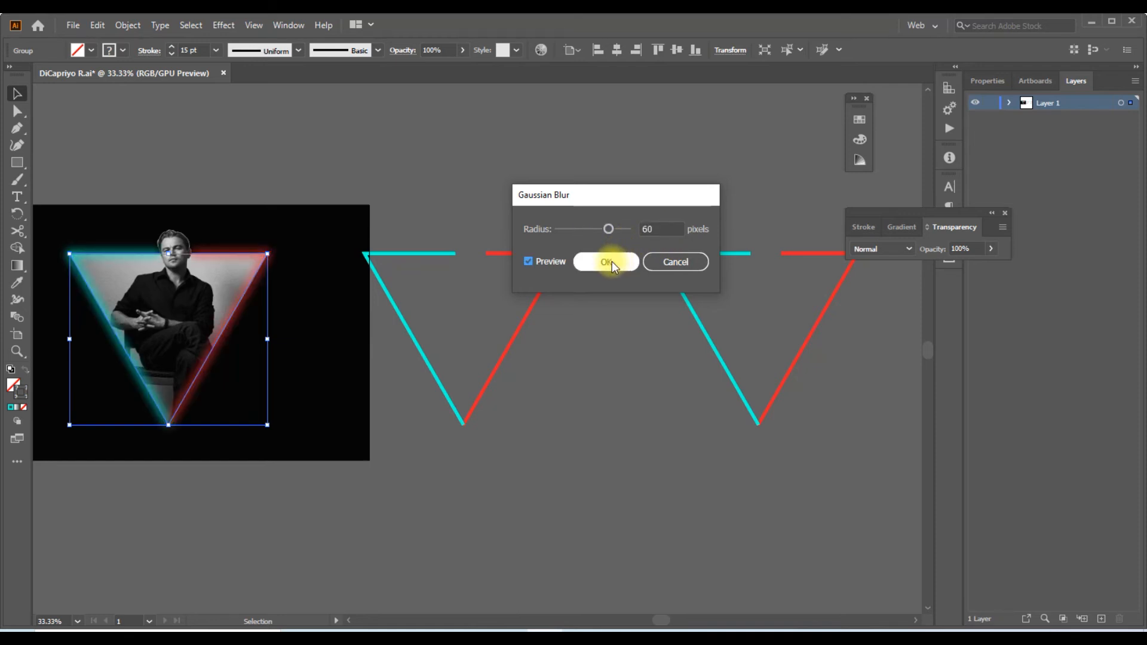
left_click(588, 321)
Set the stroke weight of the middle outline copy to 8 pt
left_click_drag(420, 223, 546, 341)
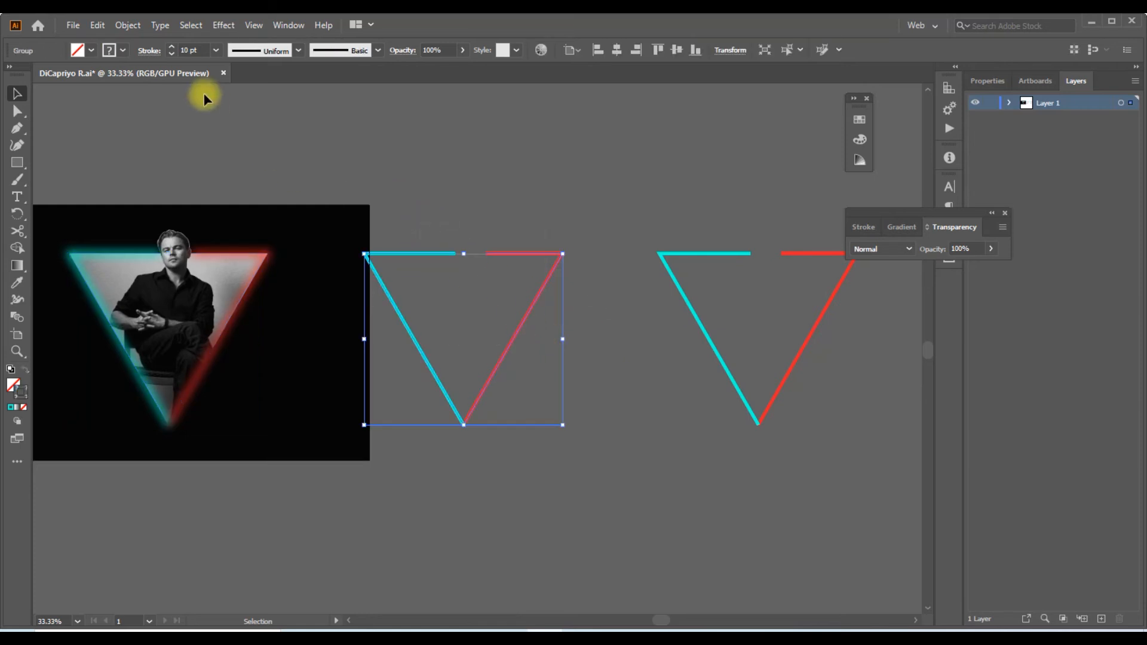
left_click_drag(203, 55, 168, 56)
type("8")
key("Return")
Apply a Gaussian Blur with a 30-pixel radius to the middle outline copy
left_click(229, 25)
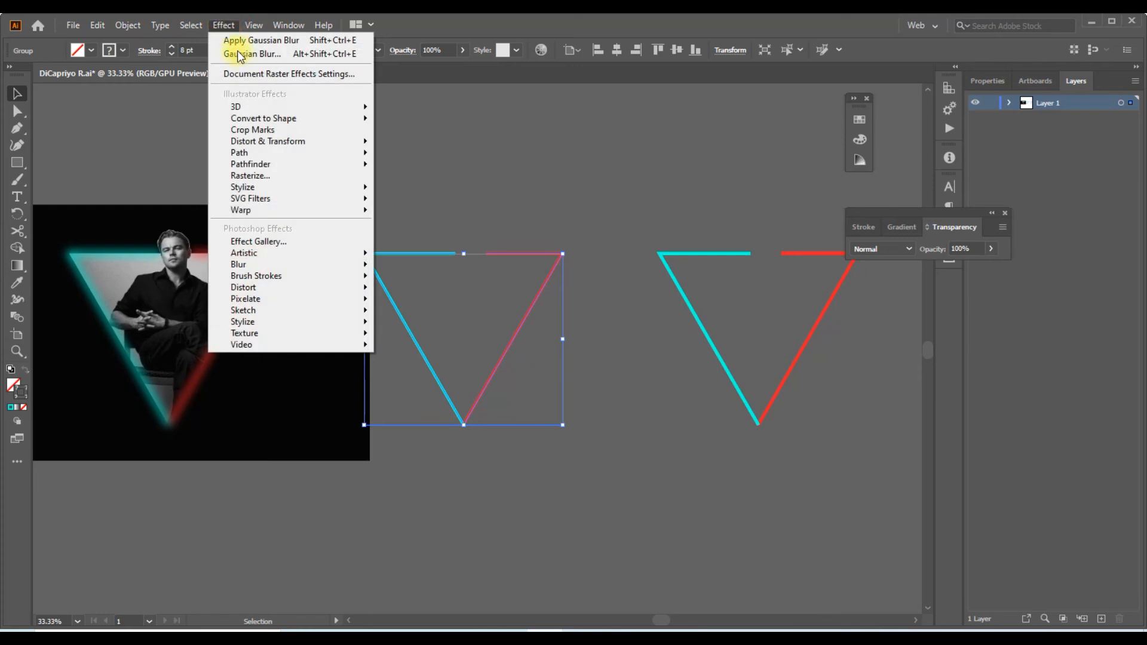
mouse_move(299, 263)
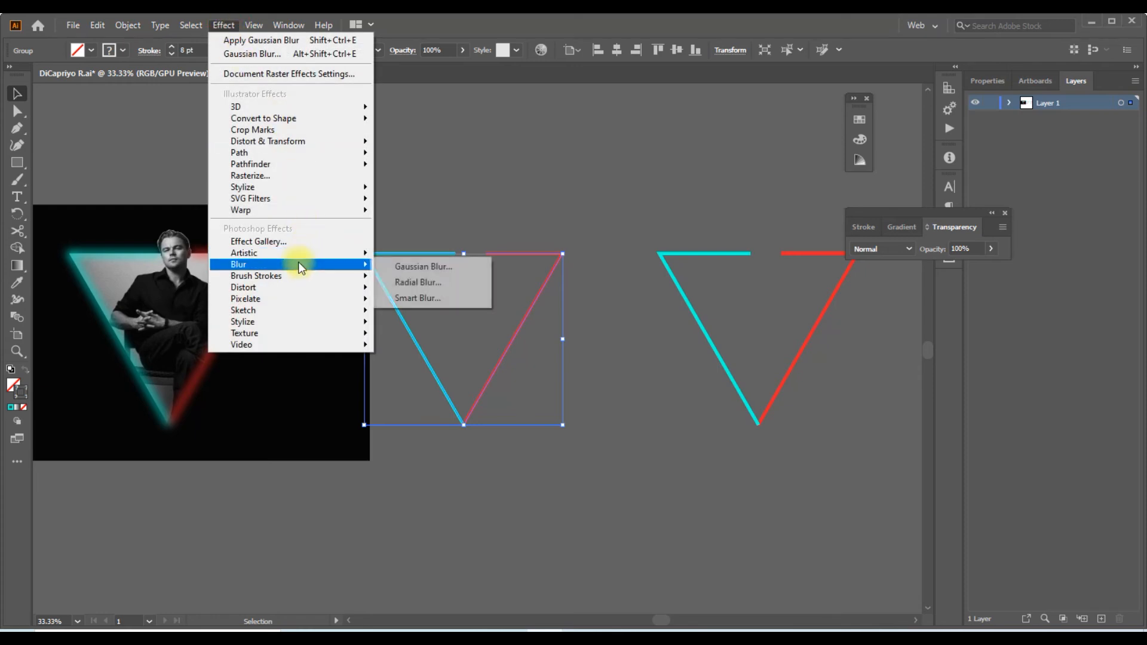
left_click(479, 265)
left_click_drag(674, 226, 632, 231)
type("30")
key("Return")
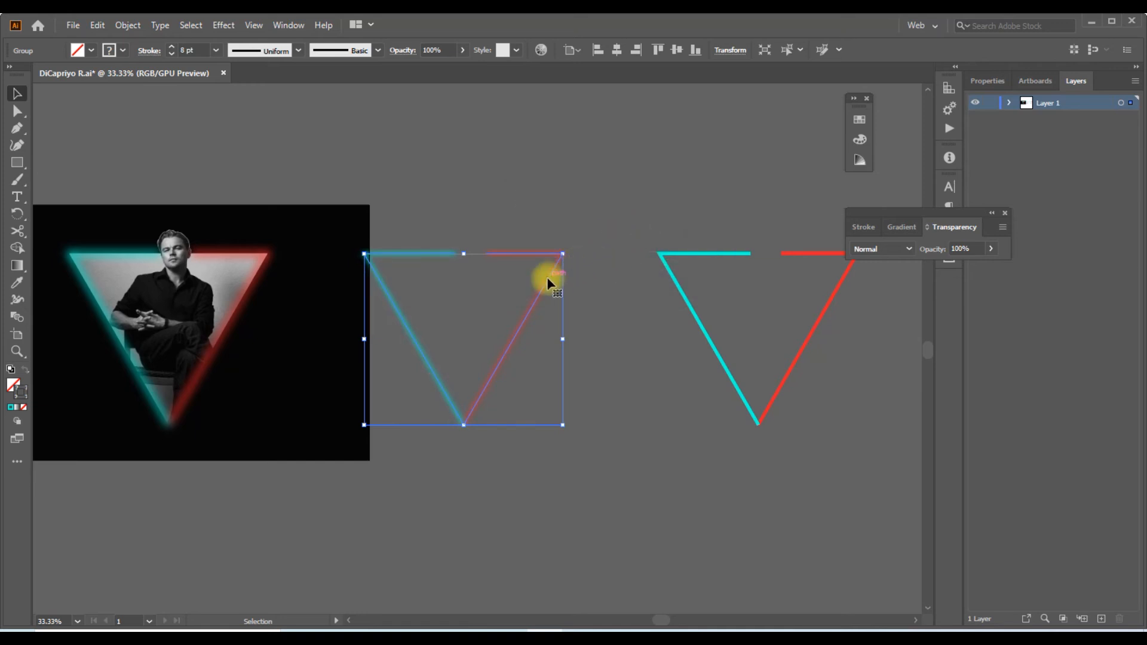
Bring the blurred middle outline copy to the front and centre it horizontally on the outline around the portrait
key("v")
right_click(548, 280)
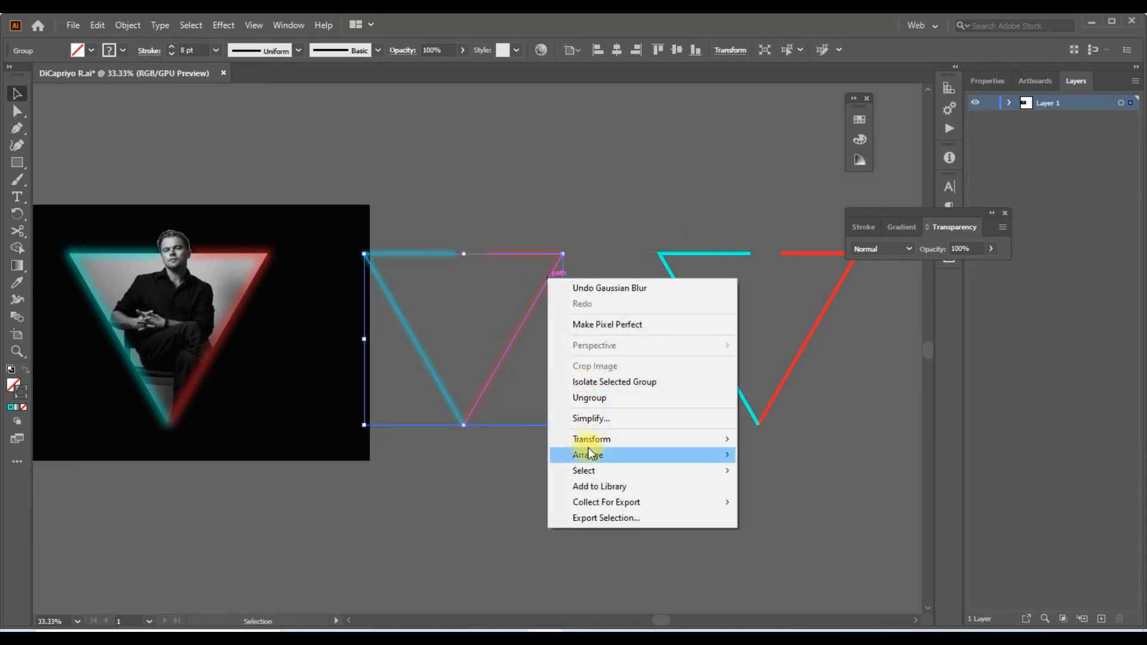
mouse_move(588, 453)
left_click(790, 454)
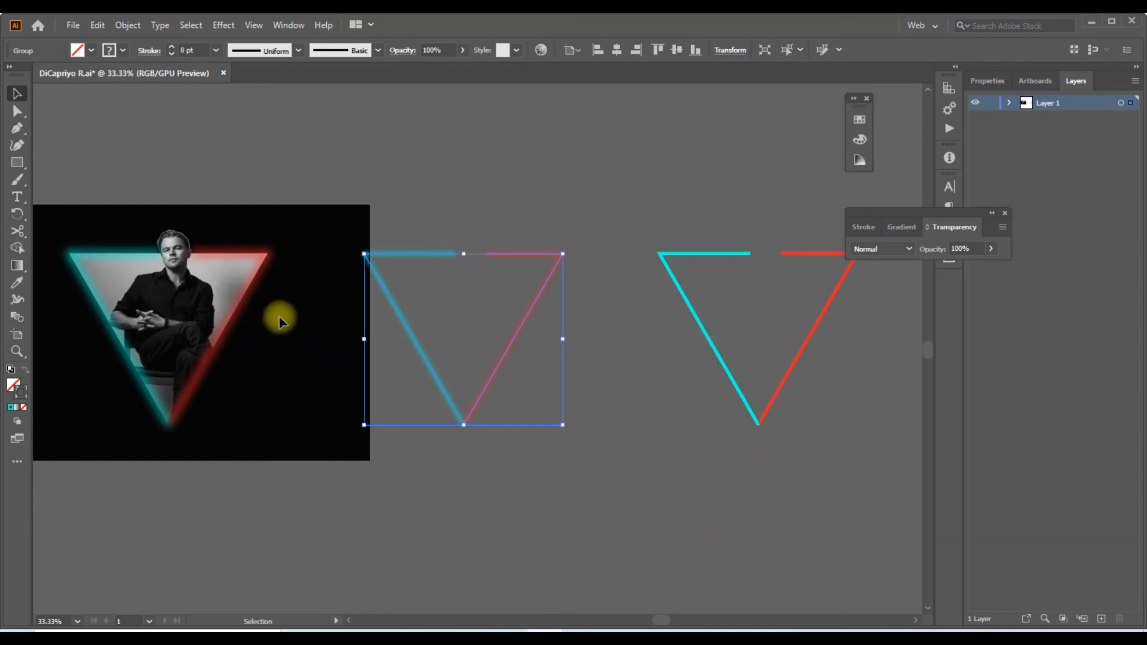
left_click(254, 292, "shift")
left_click(617, 51)
left_click(474, 224)
Change the stroke colour of the remaining unblurred cyan-and-red outline copy to white
key("space")
left_click_drag(517, 213, 447, 213)
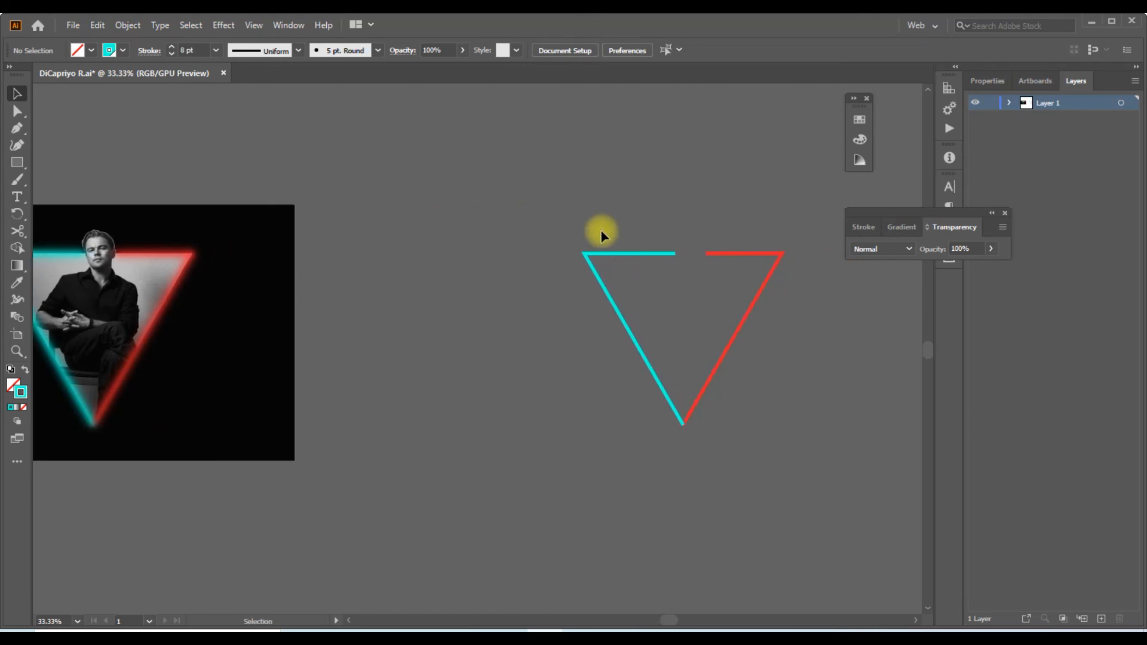
left_click(738, 328)
left_click(109, 50)
left_click(30, 76)
key("space")
left_click_drag(537, 251, 601, 255)
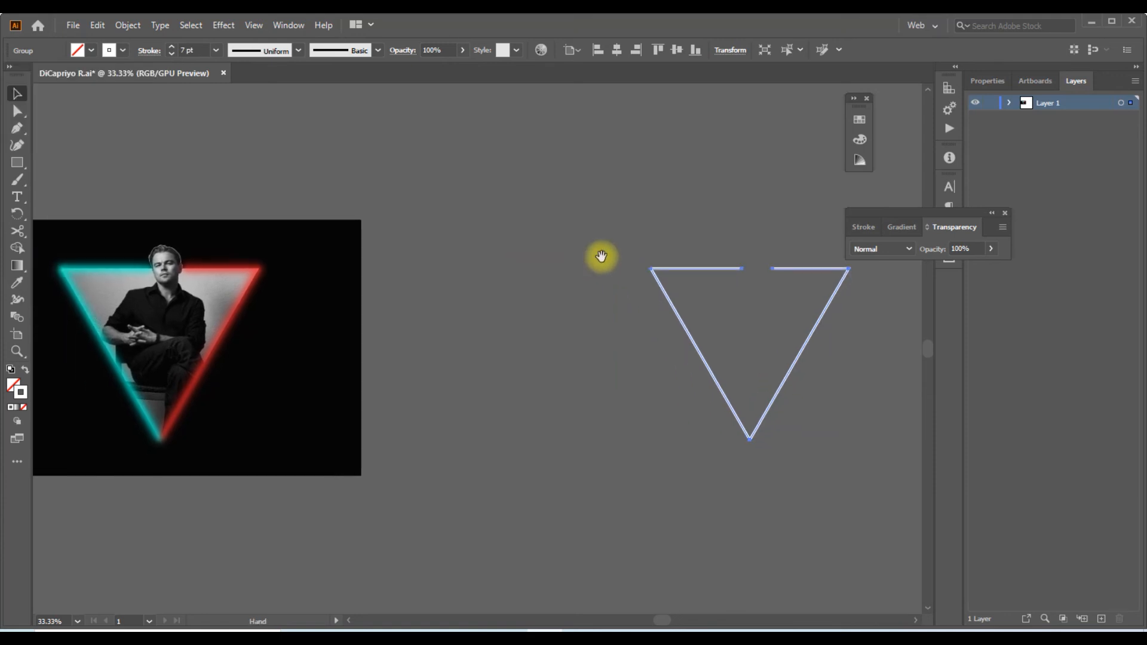
left_click(582, 217)
Bring the white outline to the front and centre it horizontally over the glowing outlines around the portrait
left_click(684, 313)
right_click(678, 311)
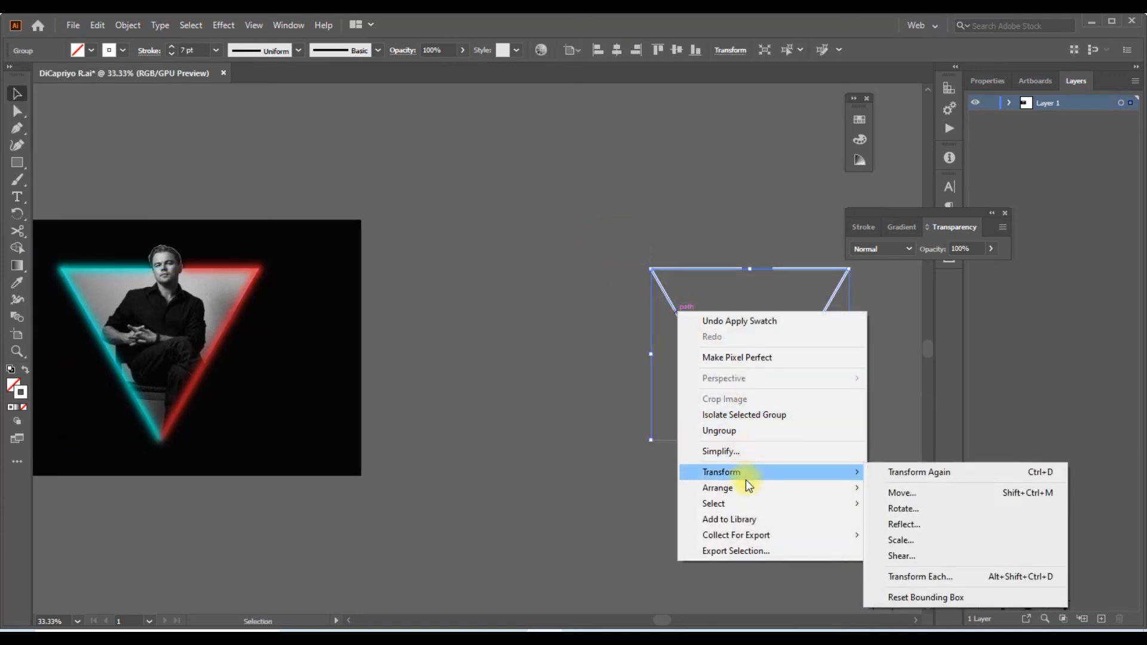
mouse_move(750, 487)
left_click(947, 485)
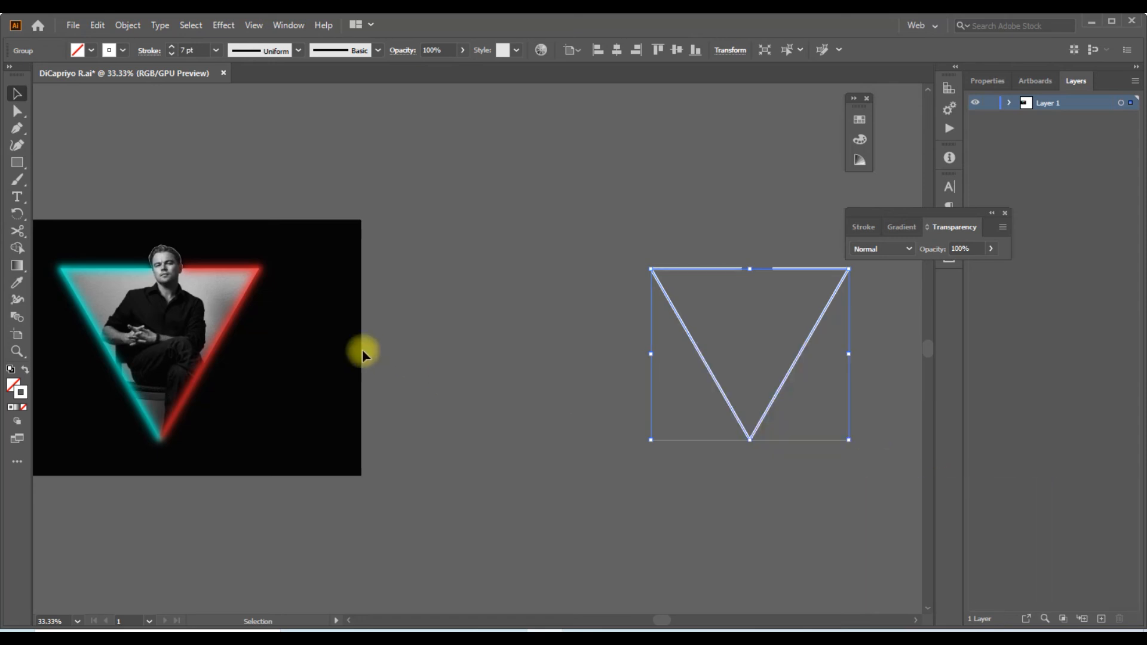
left_click(250, 304, "shift")
left_click(616, 50)
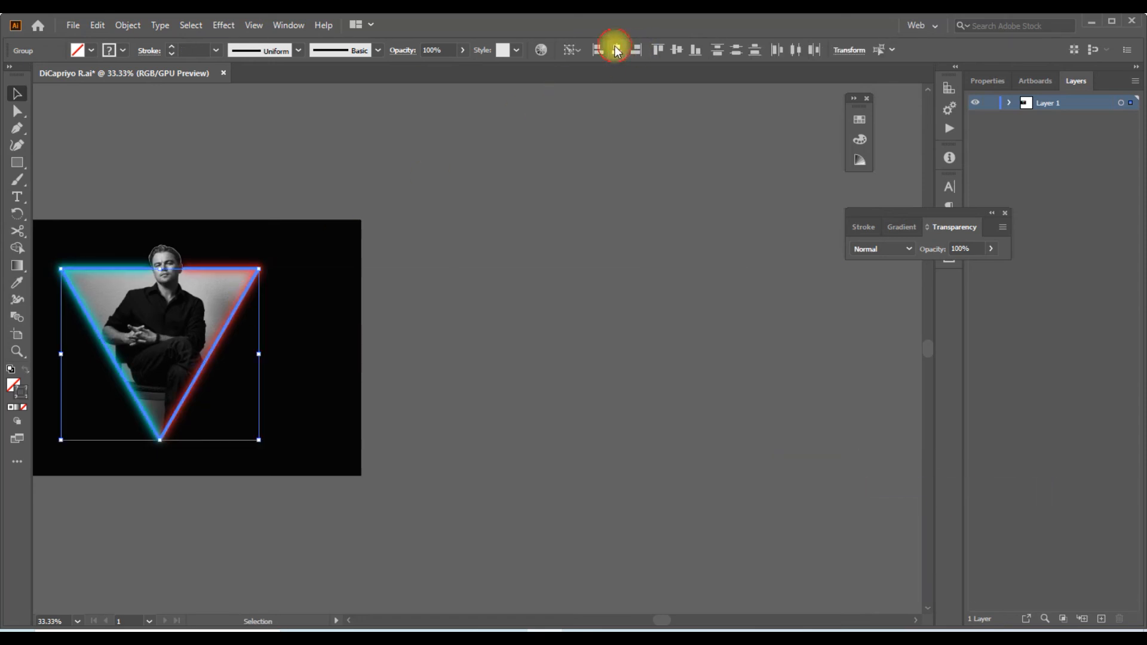
left_click(661, 196)
Set the opacity of the white outline around the portrait to 70% and deselect it
left_click_drag(478, 223, 677, 217)
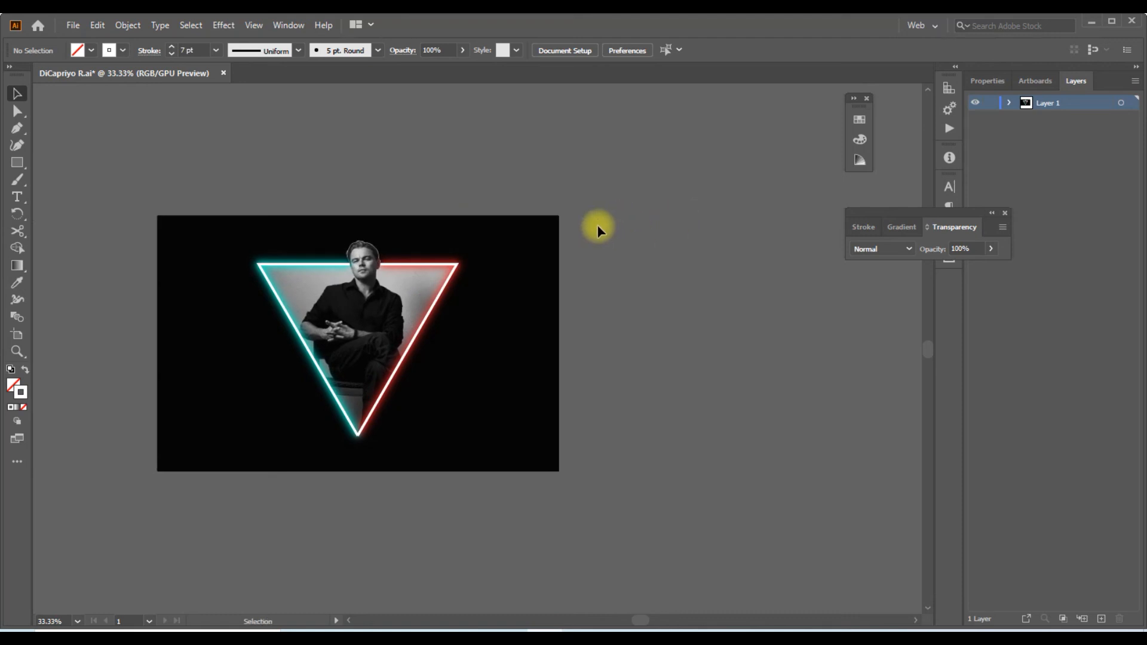
scroll(468, 255, "up", 2)
left_click_drag(470, 245, 565, 254)
left_click(551, 222)
key("ctrl+z")
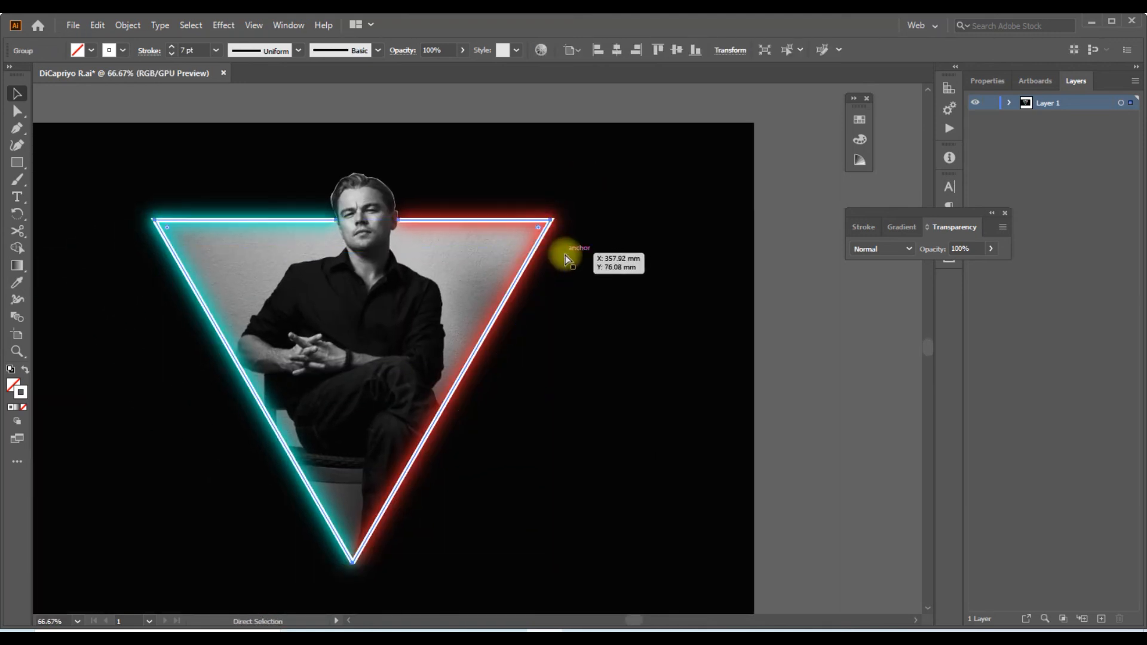
scroll(171, 228, "down", 1)
left_click(279, 25)
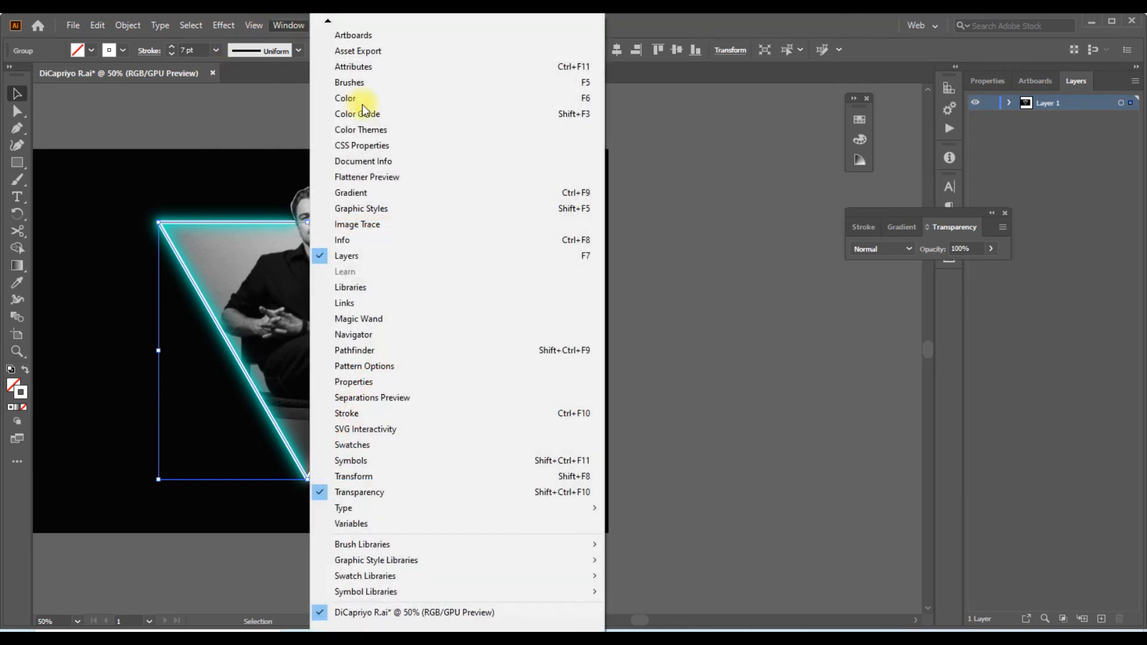
left_click(381, 488)
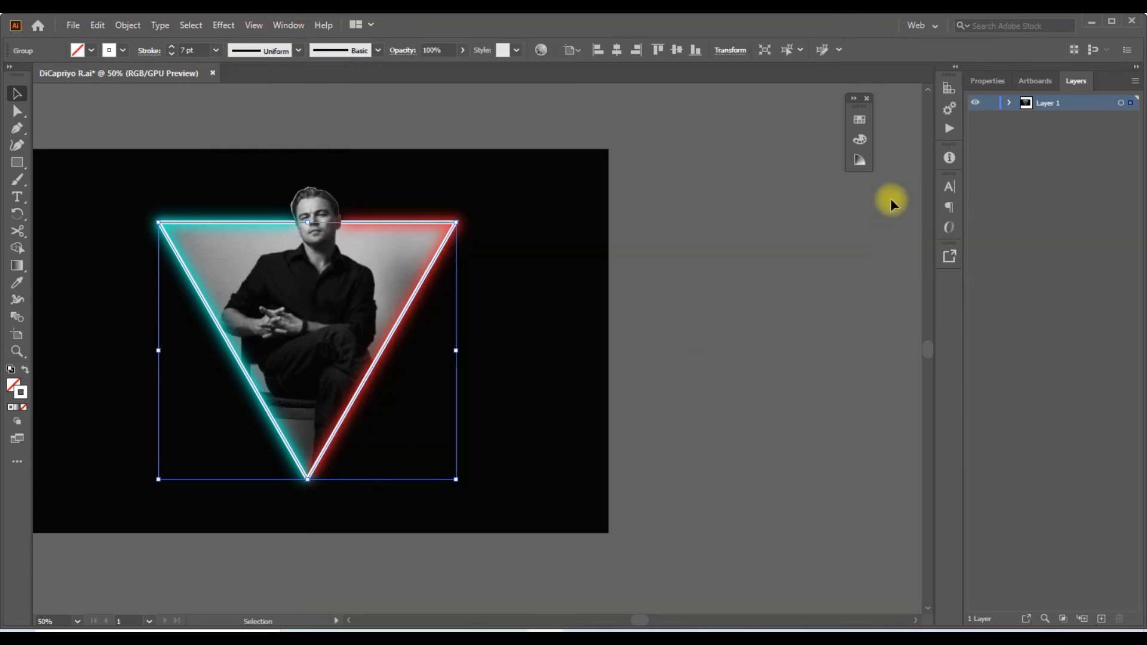
left_click(306, 27)
left_click(430, 491)
left_click_drag(979, 248, 939, 256)
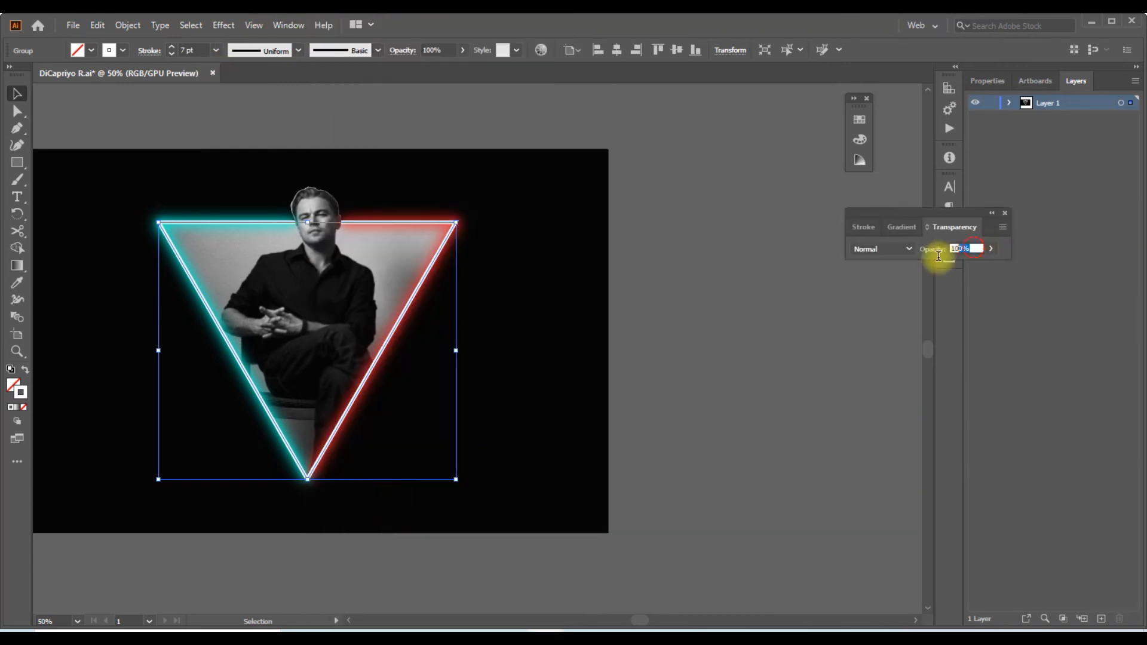
type("70")
key("Return")
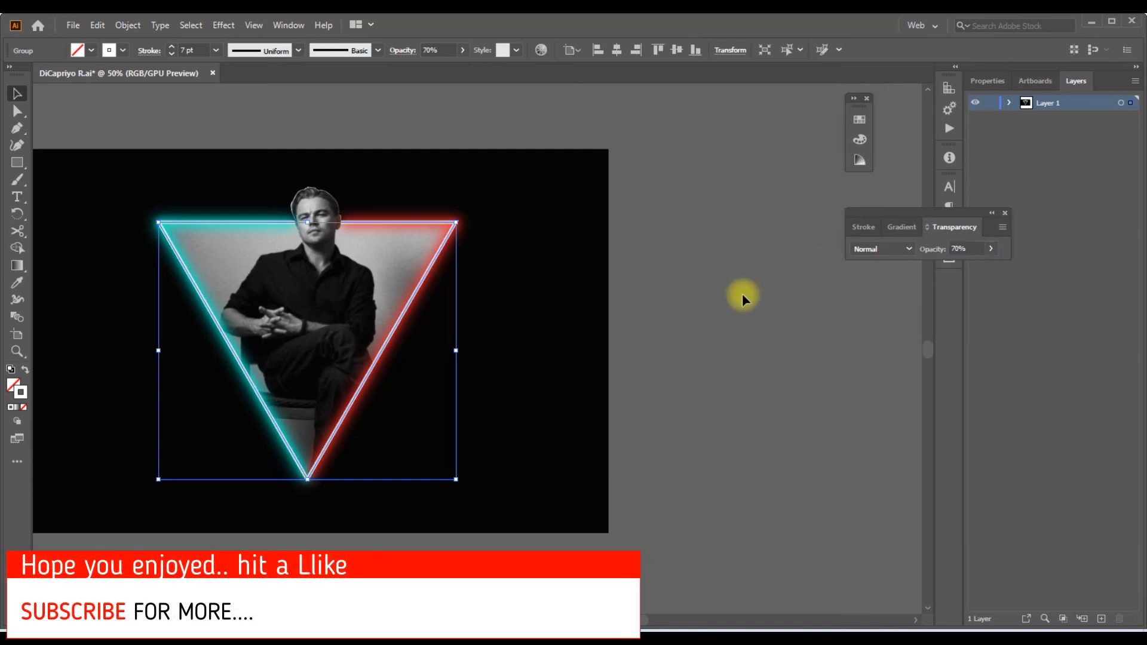
left_click(722, 289)
left_click_drag(589, 243, 725, 235)
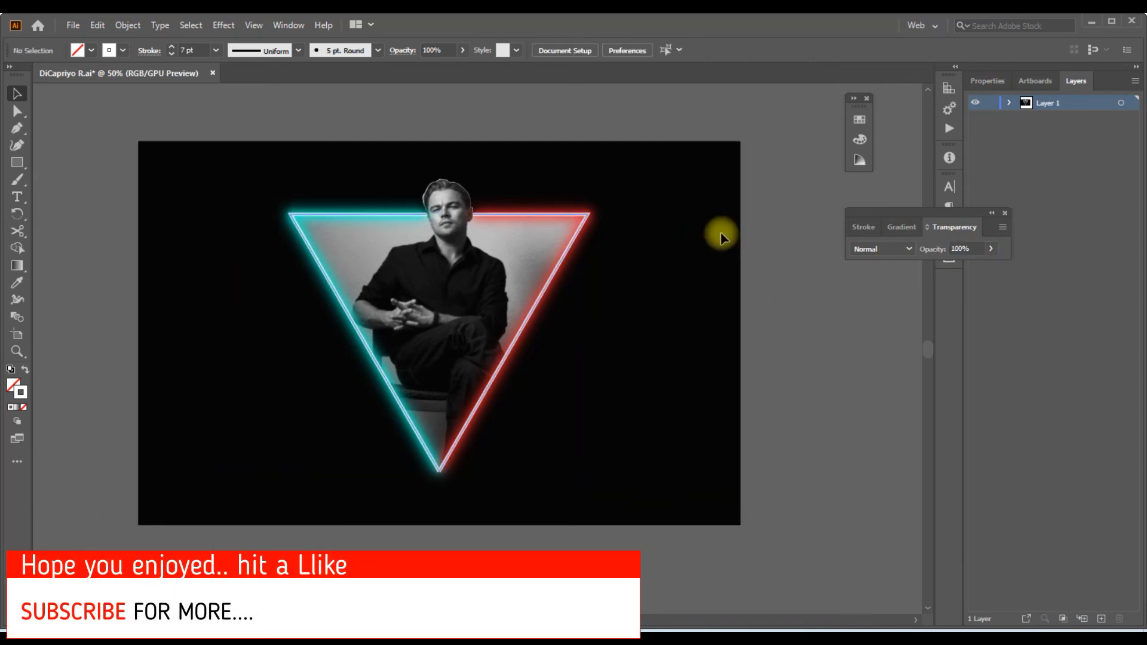
scroll(685, 231, "up", 1)
scroll(686, 206, "down", 1)
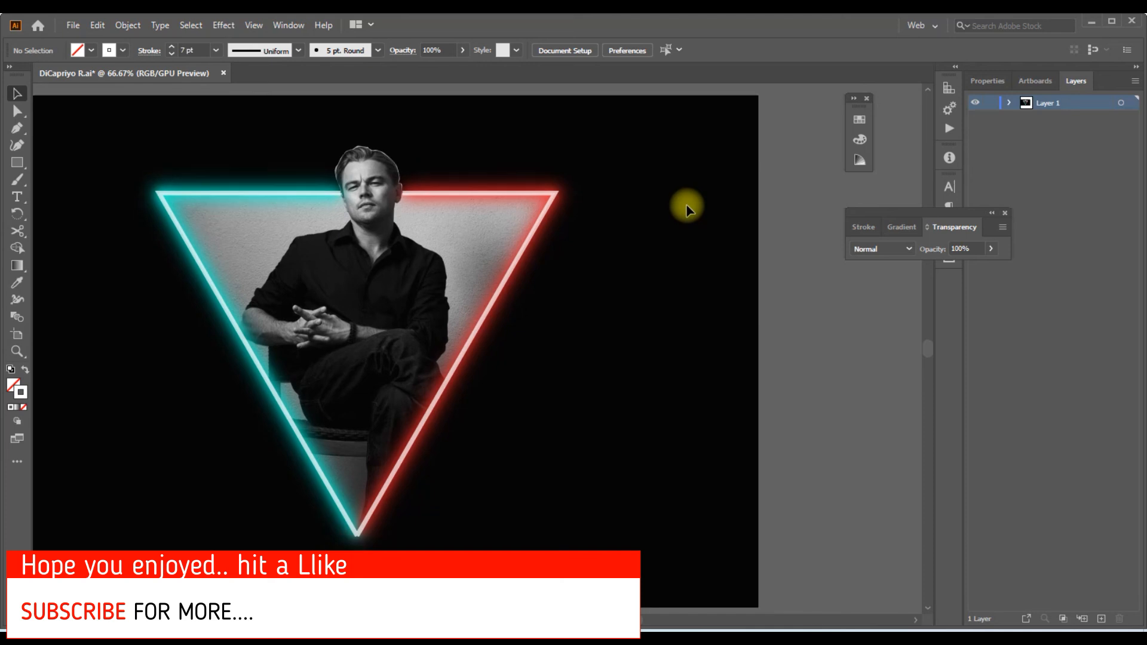
left_click_drag(647, 221, 667, 226)
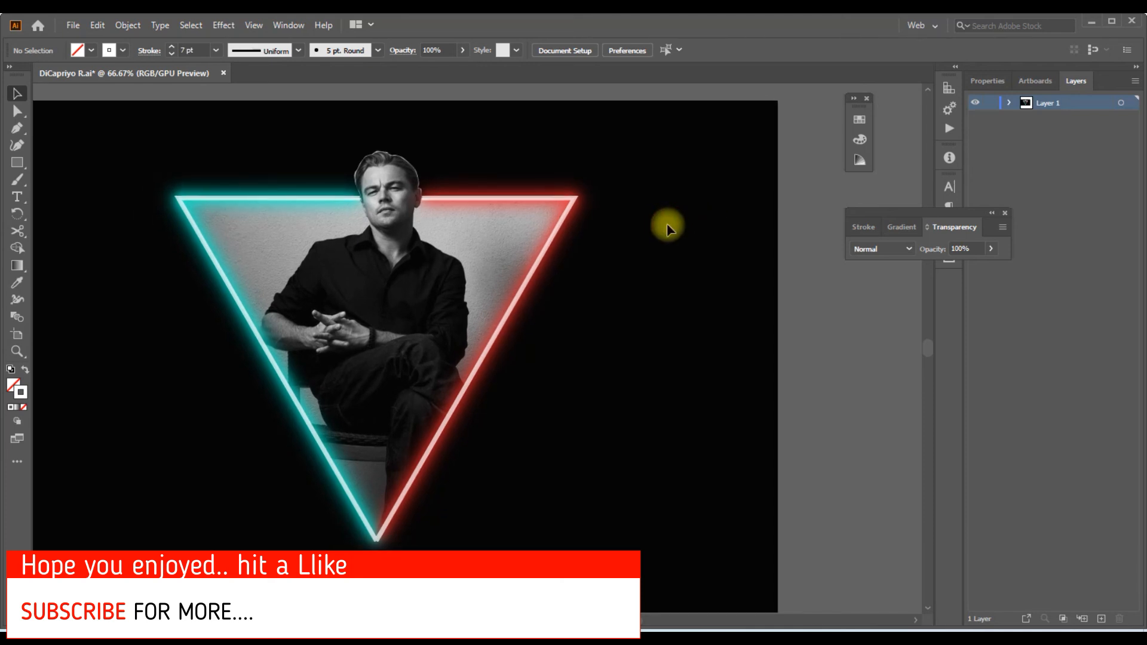